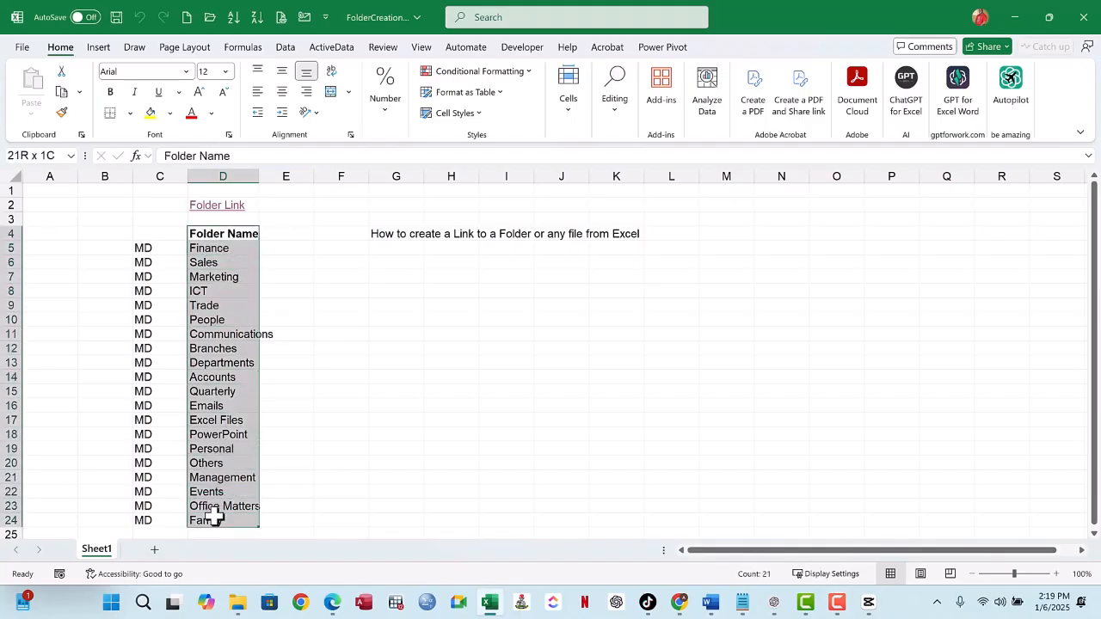
- Switch to the Project Folder window in File Explorer and create a new folder named Finance
mouse_move(238, 608)
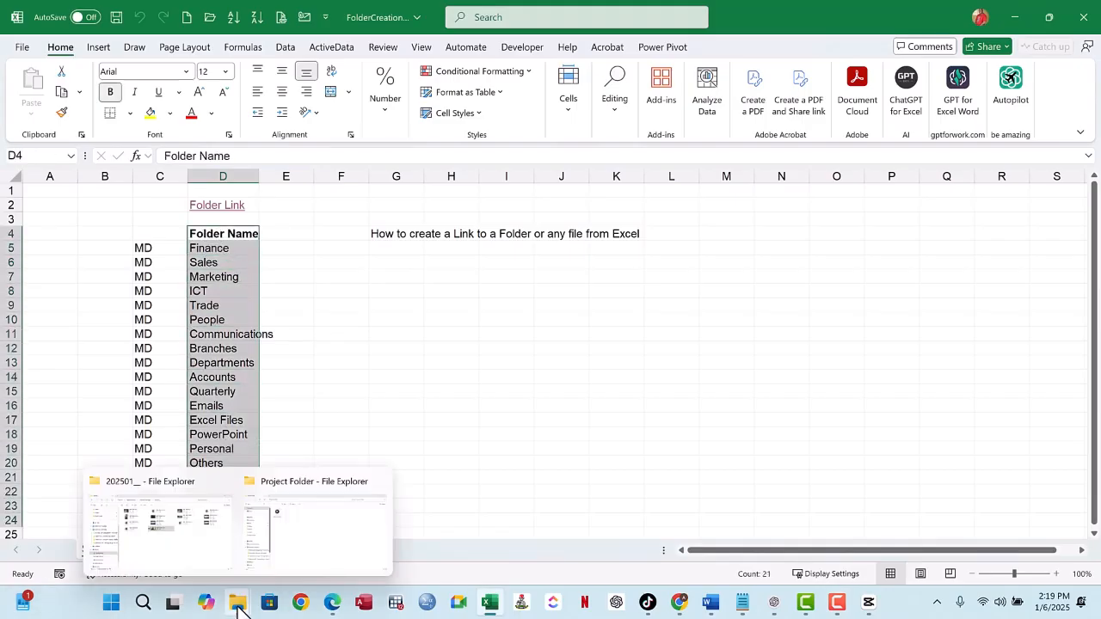
click(309, 533)
click(496, 222)
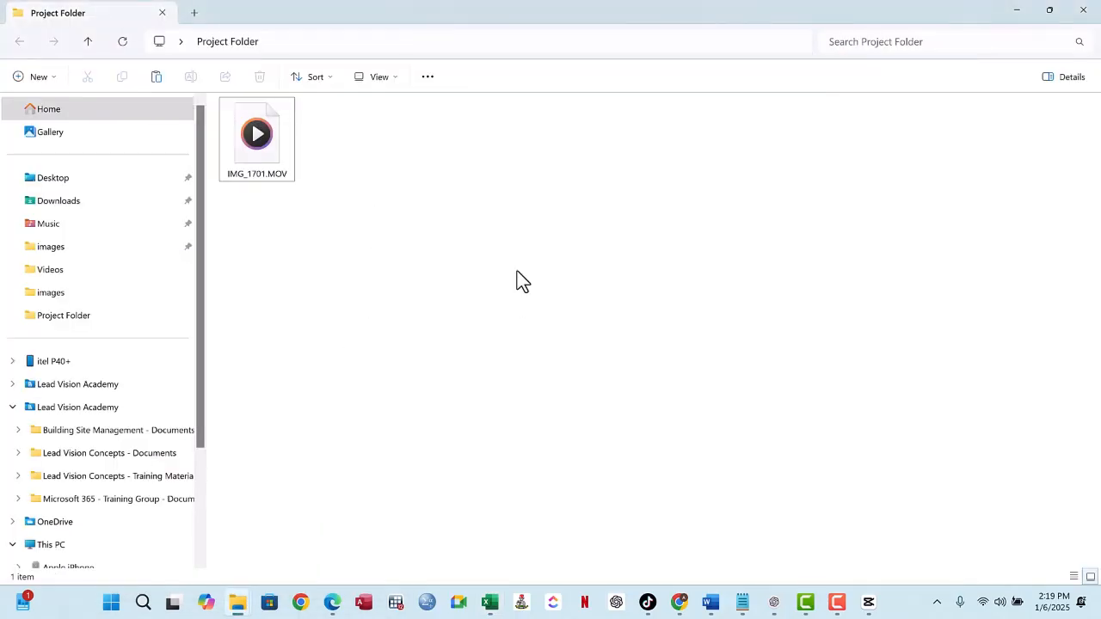
right_click(527, 213)
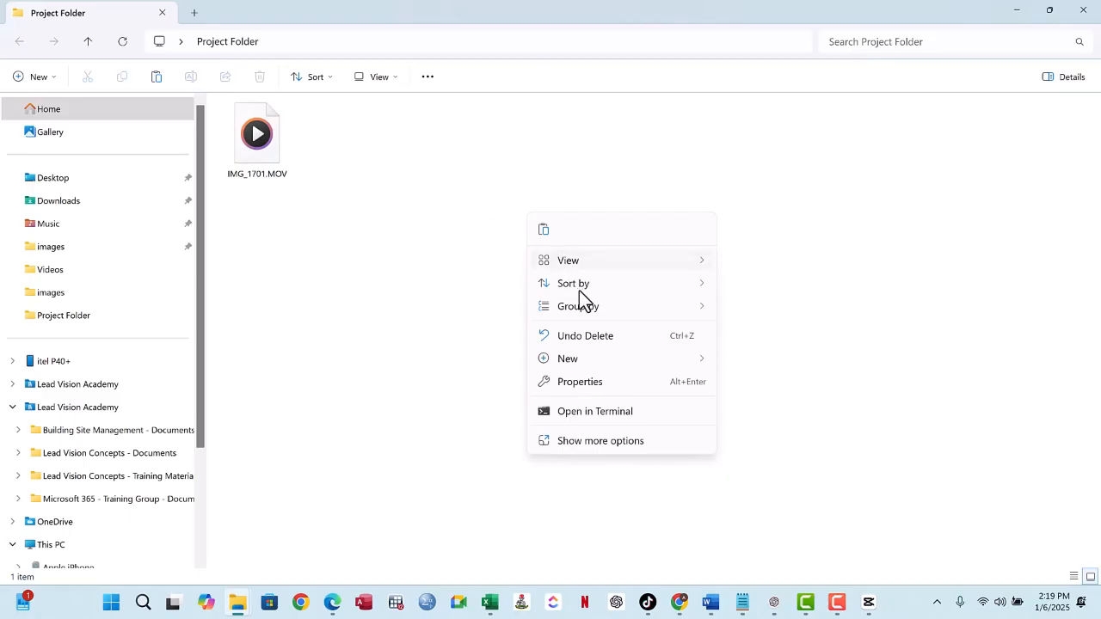
mouse_move(598, 360)
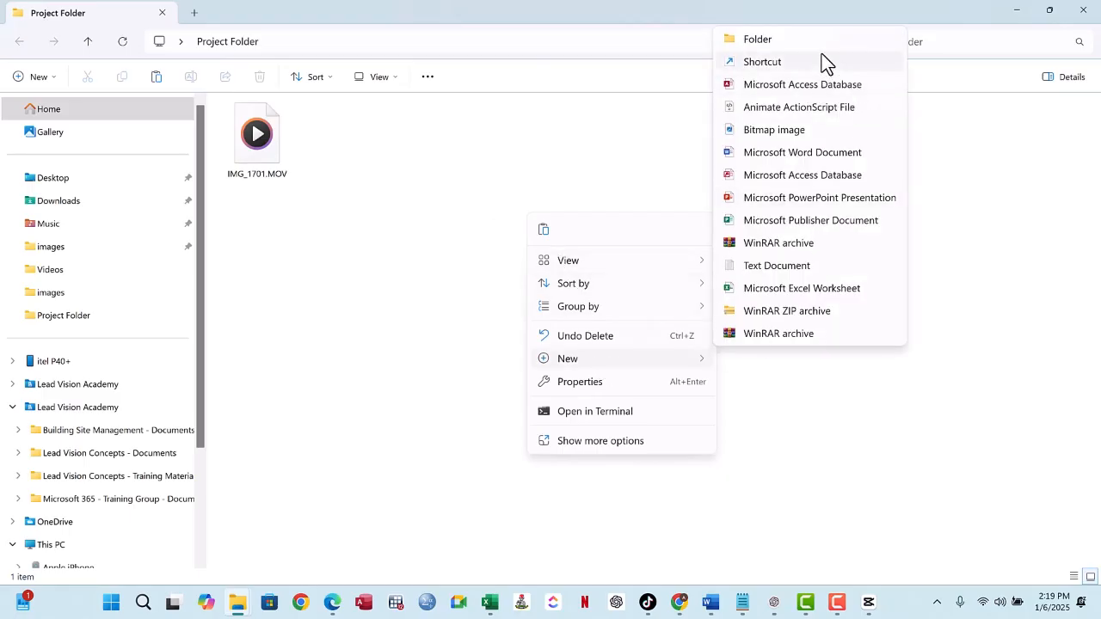
click(526, 209)
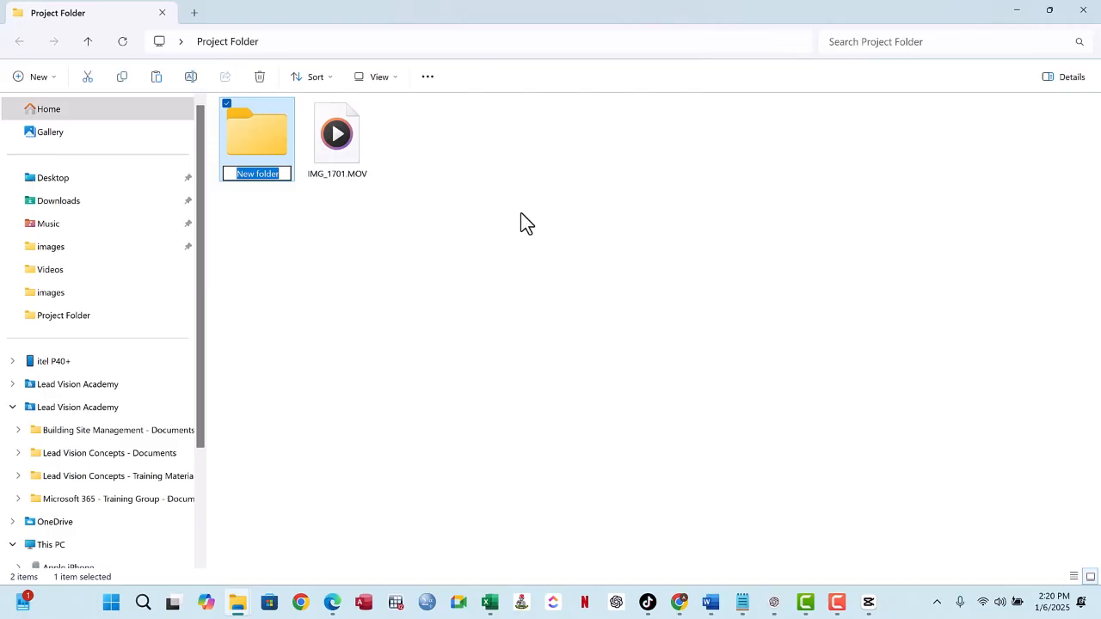
text(Fin)
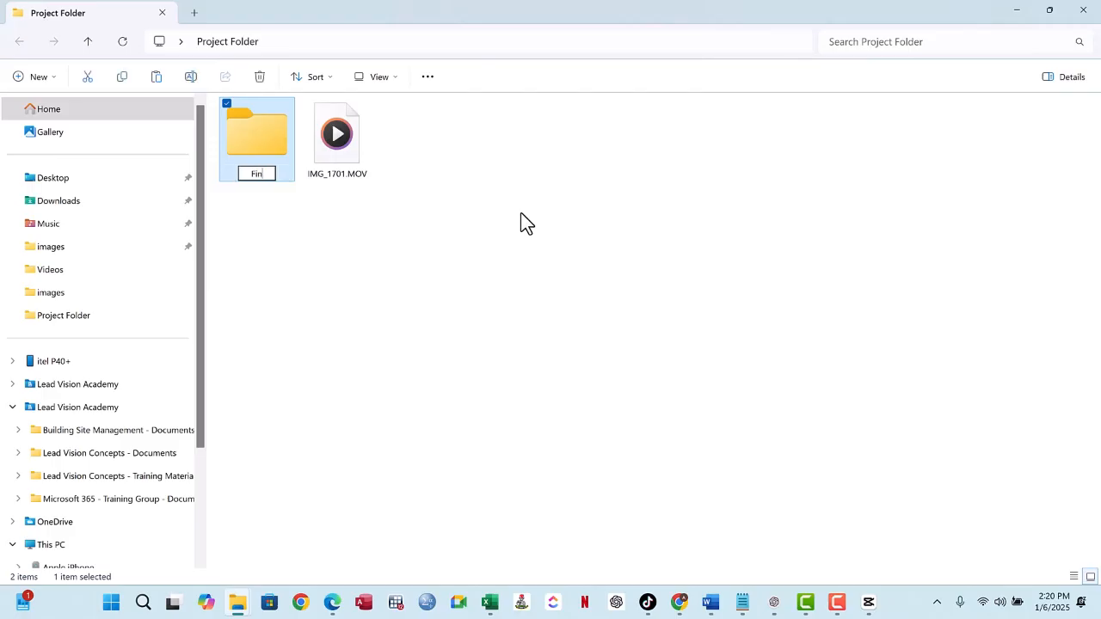
text(ance)
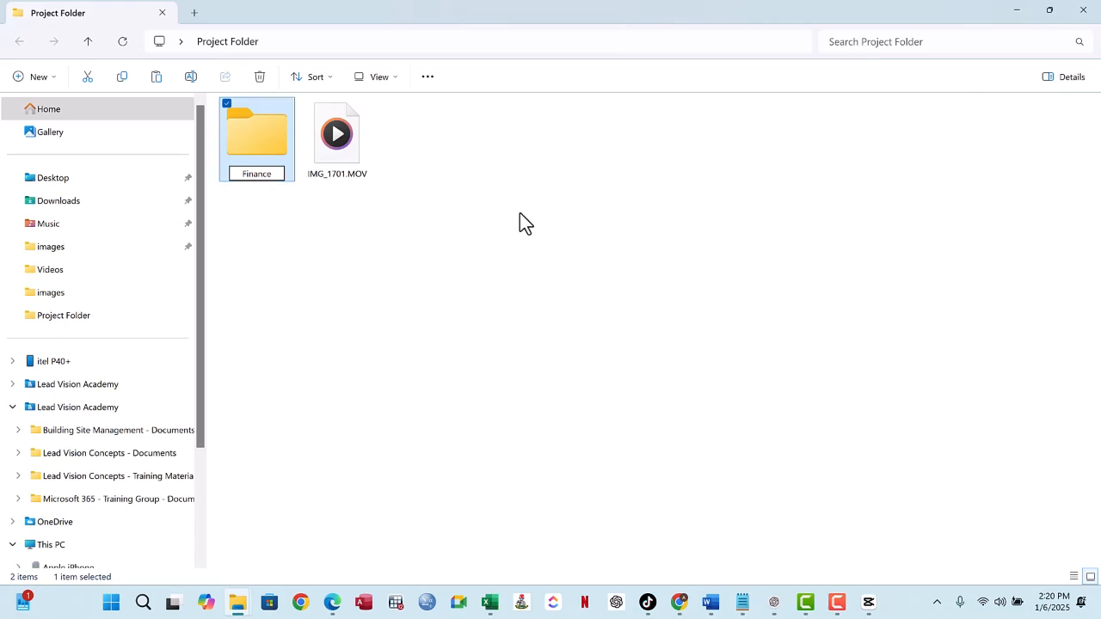
click(231, 258)
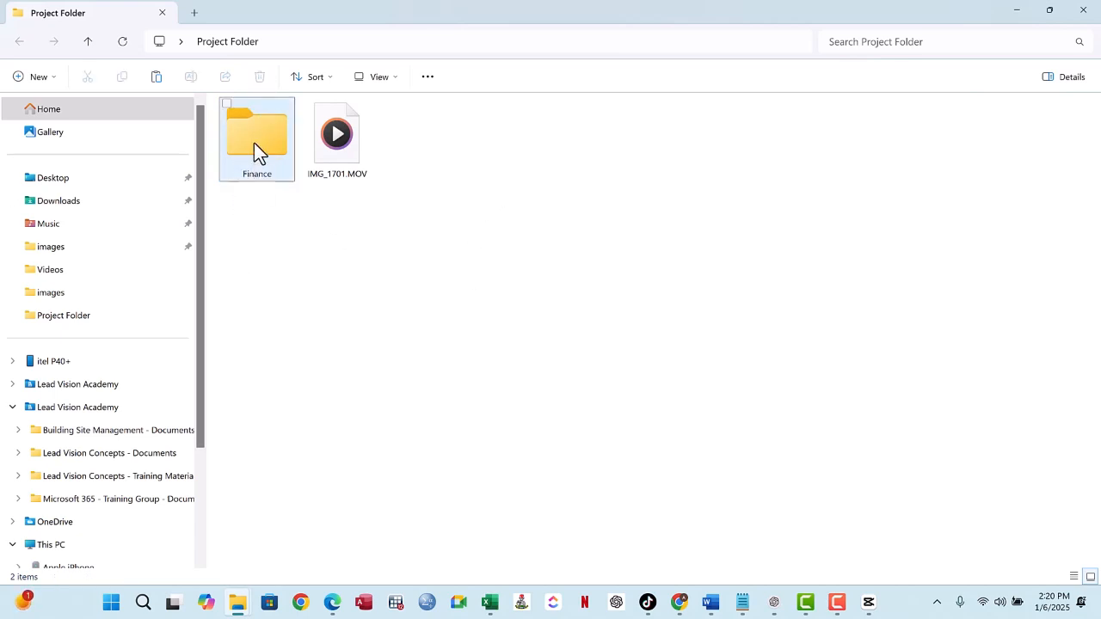
- Delete the Finance folder from Project Folder and return to the Excel workbook
click(254, 143)
click(261, 77)
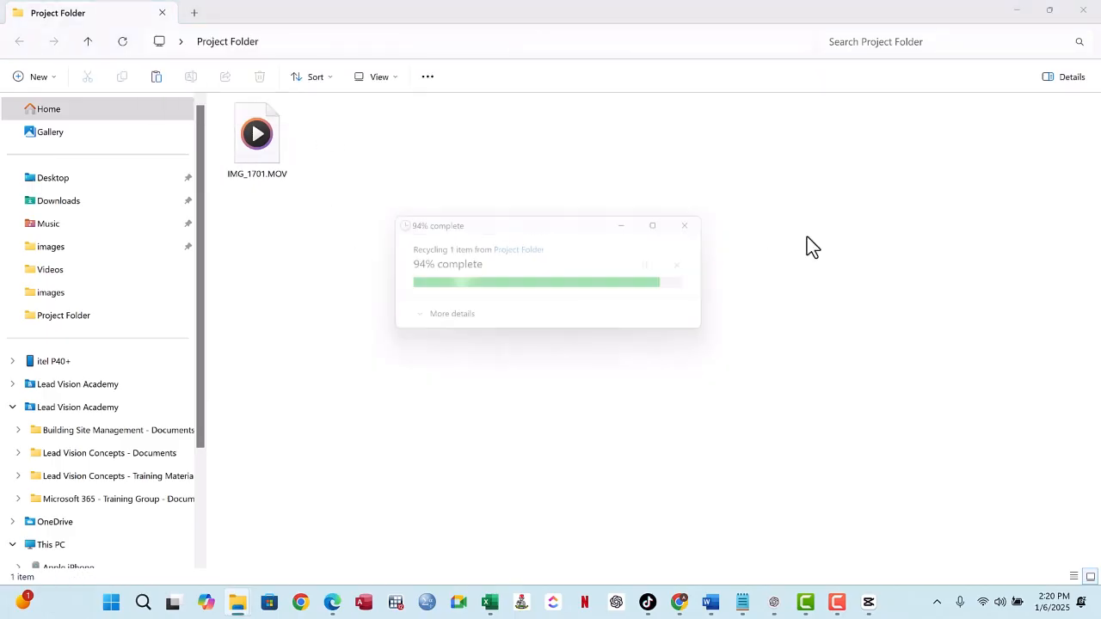
key(ctrl+l)
click(1017, 12)
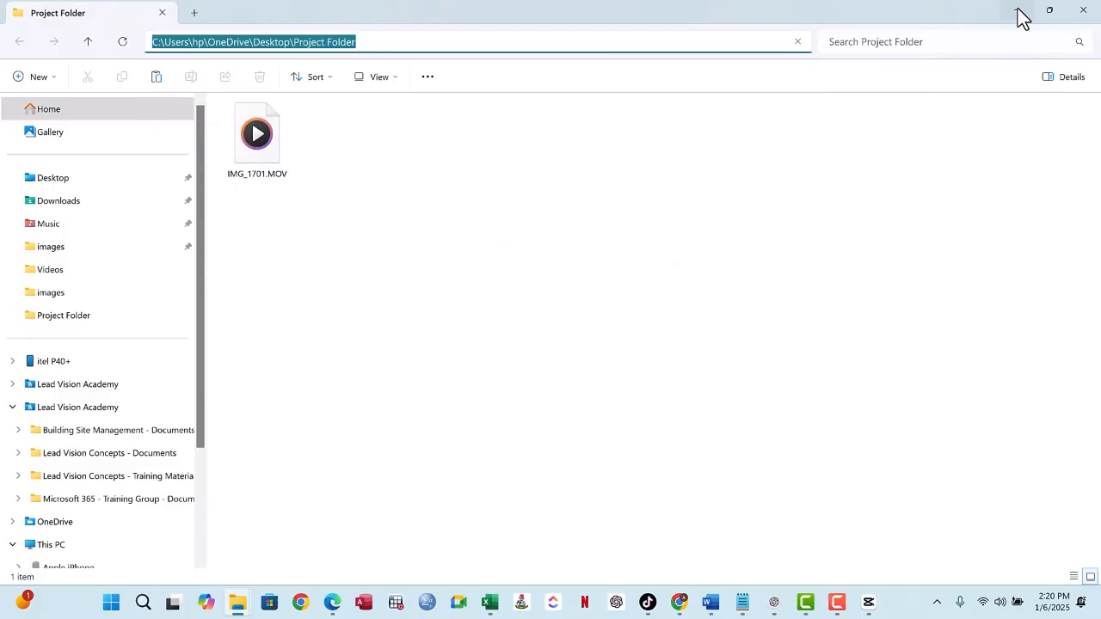
- Widen column D so the longest folder name fits inside the column
drag(221, 248, 215, 518)
click(291, 294)
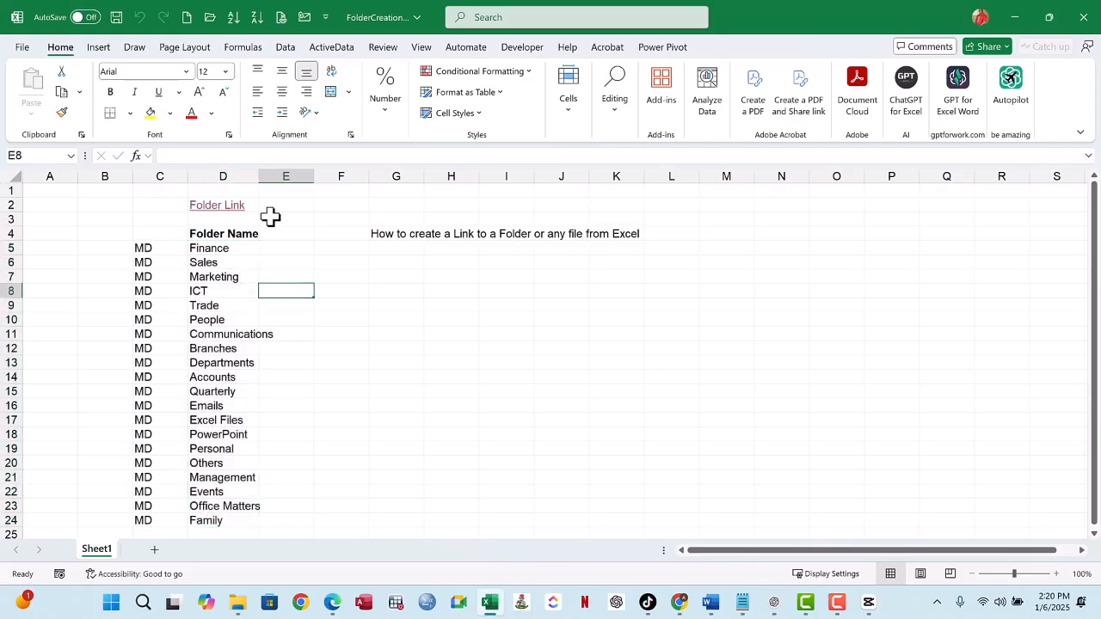
drag(264, 177, 277, 182)
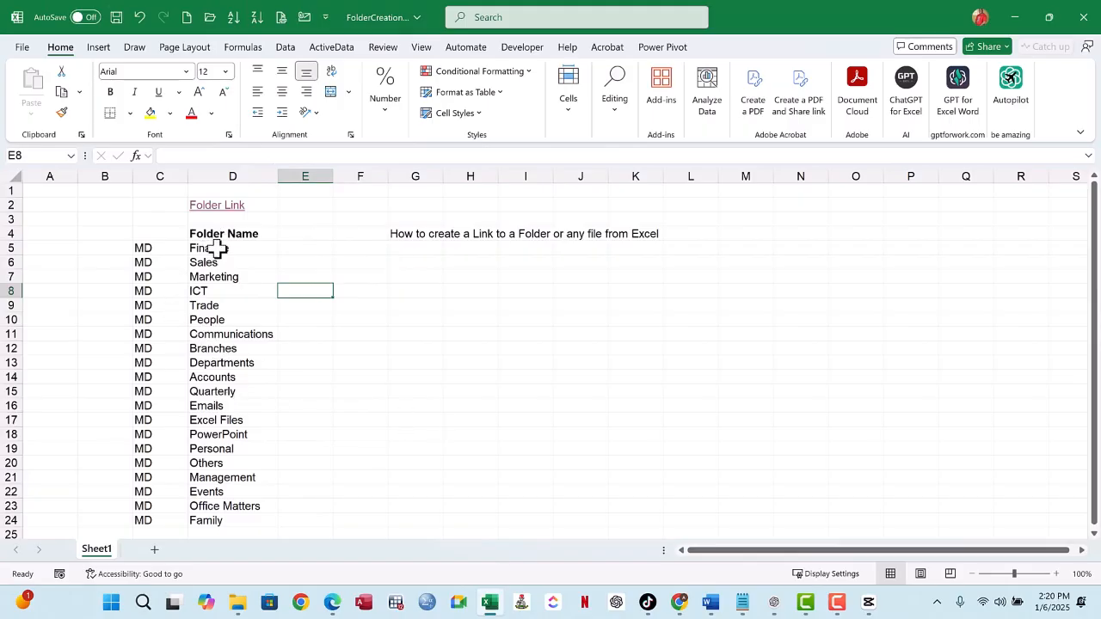
drag(217, 249, 222, 521)
scroll(229, 250, down, 2)
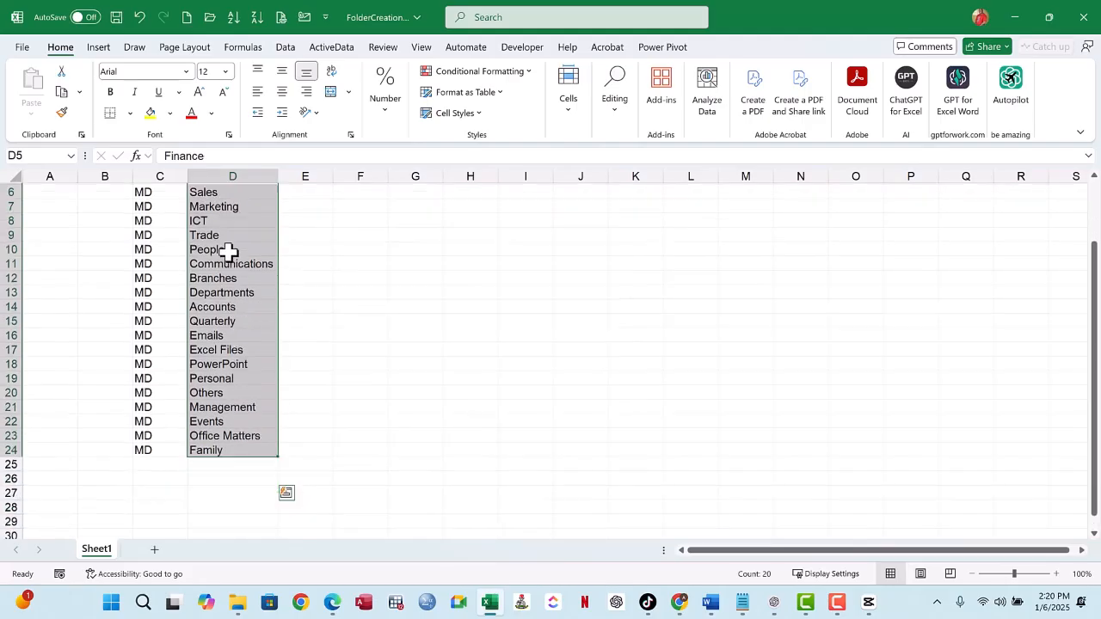
scroll(229, 250, up, 2)
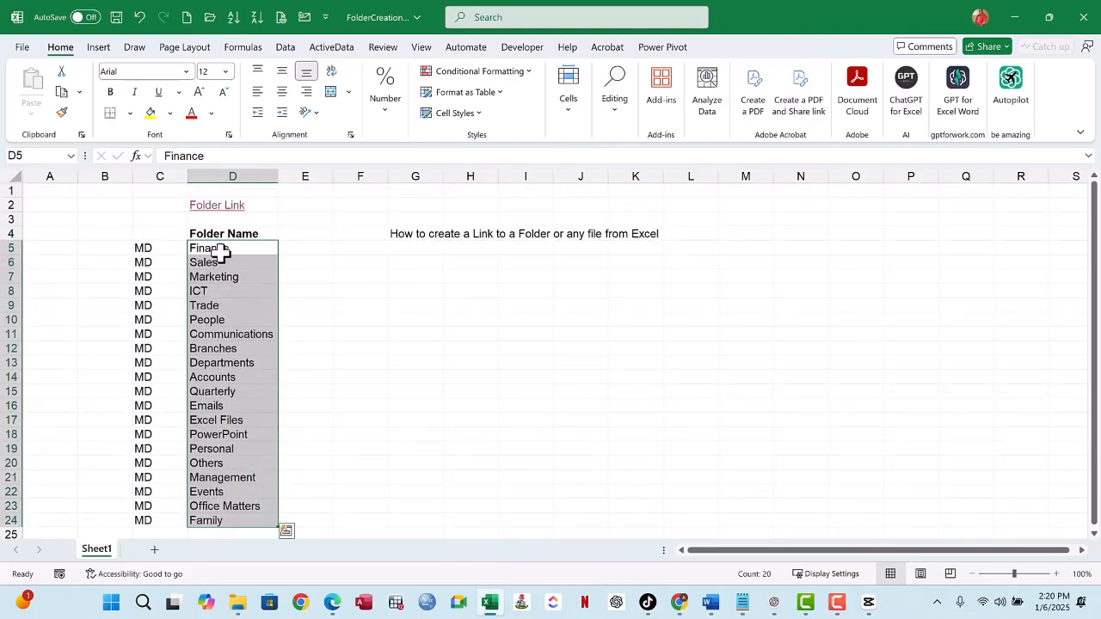
drag(221, 250, 222, 521)
scroll(241, 266, down, 1)
- Enter Project01 in F6 and fill the numbered series down column F to Project78 in row 83
click(352, 222)
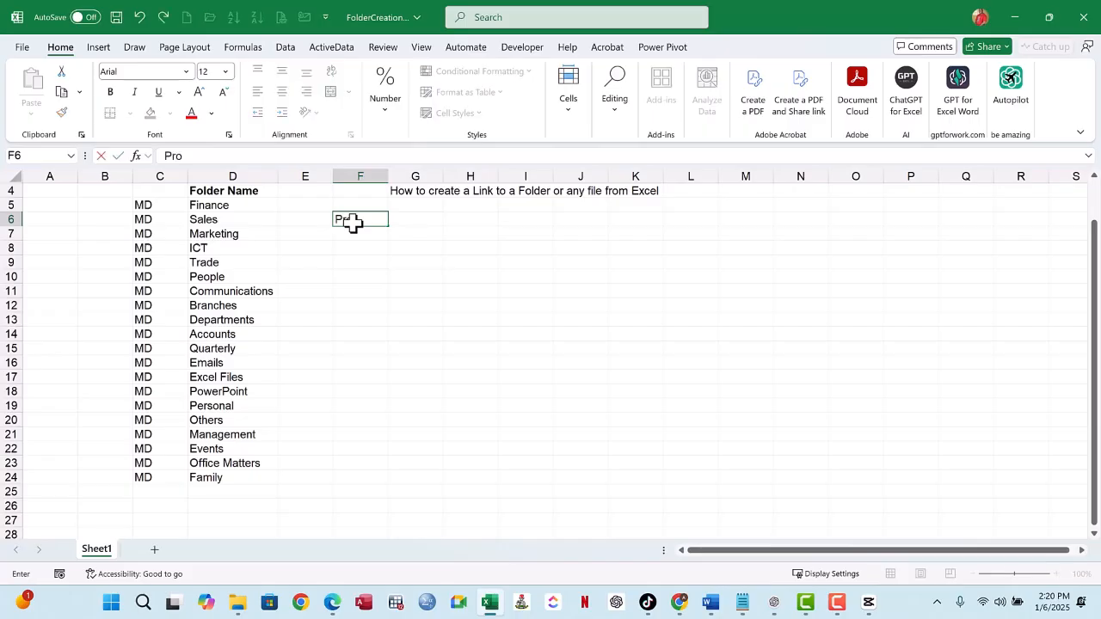
text(01)
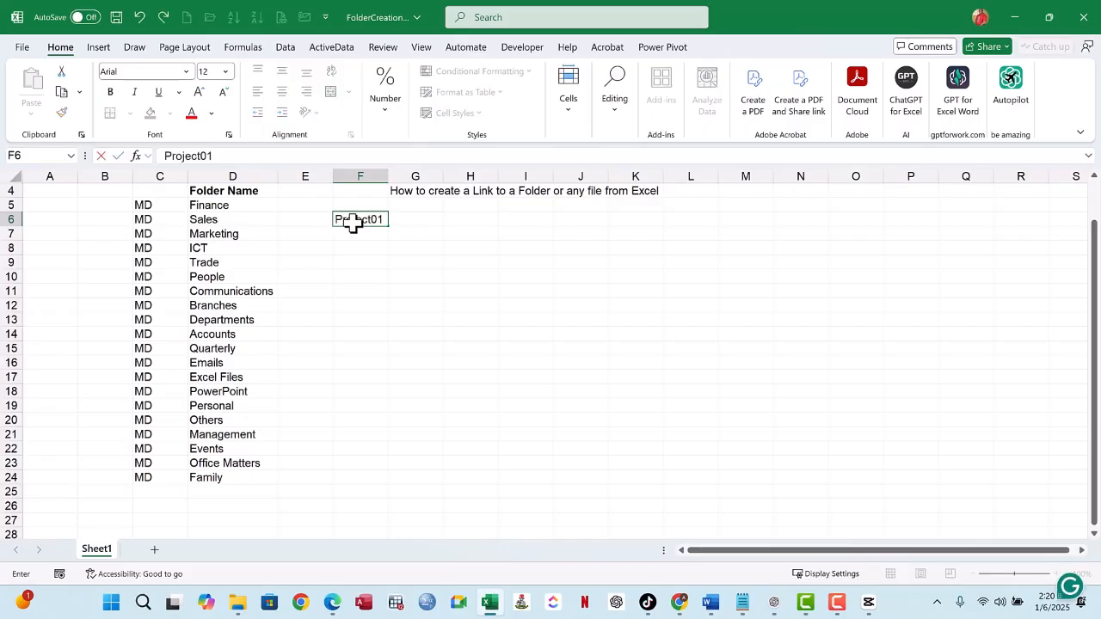
click(457, 266)
click(369, 219)
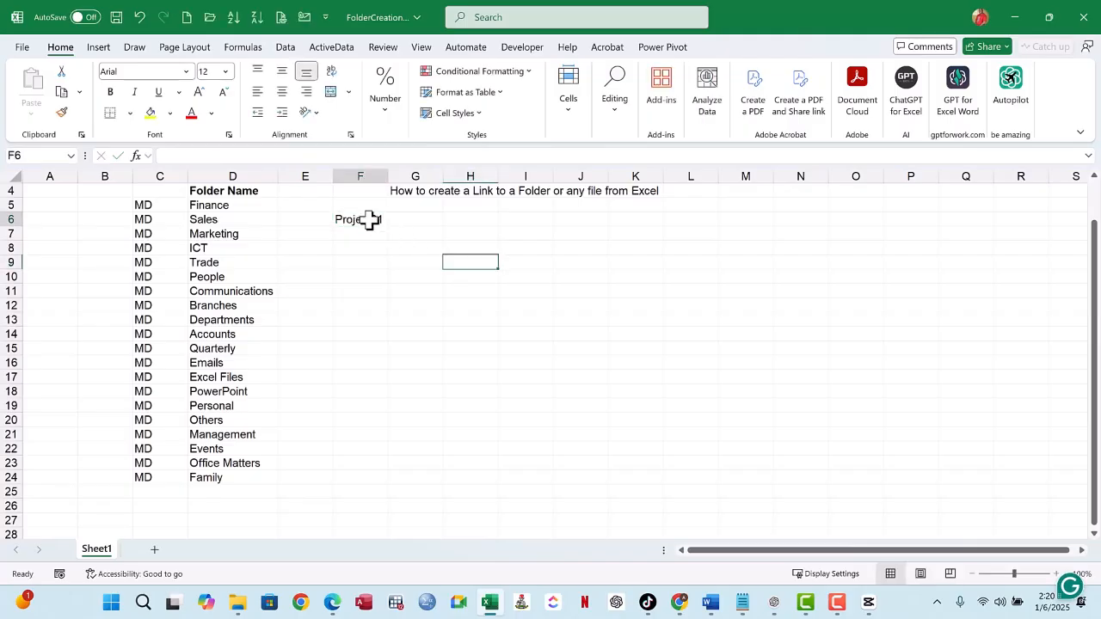
drag(390, 226, 377, 495)
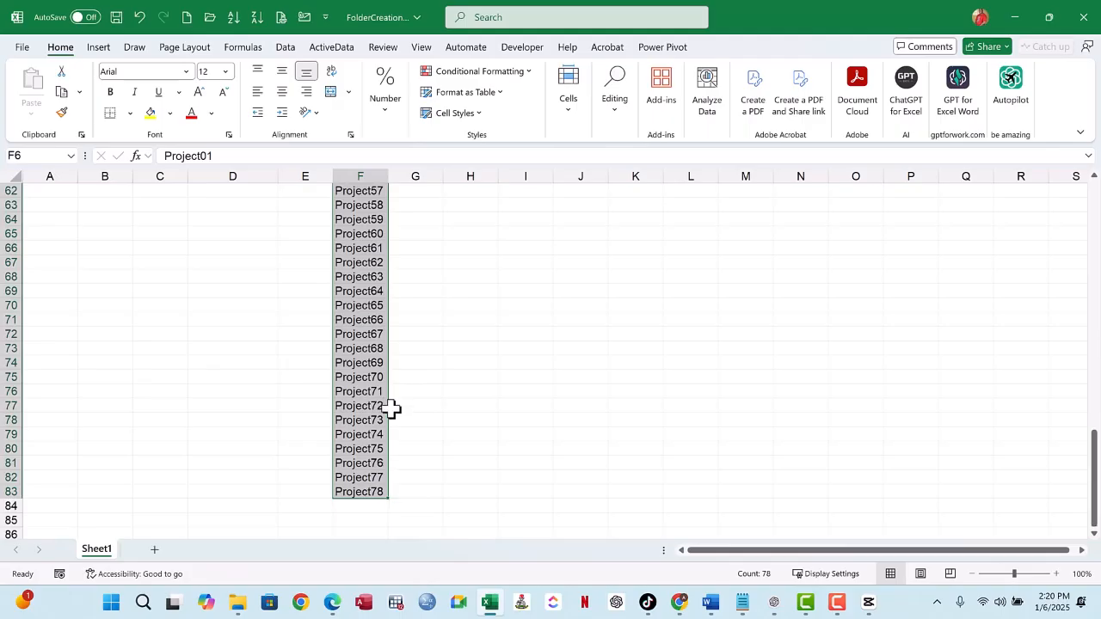
- Clear the entire numbered project series from column F
scroll(393, 404, up, 3)
scroll(392, 409, up, 9)
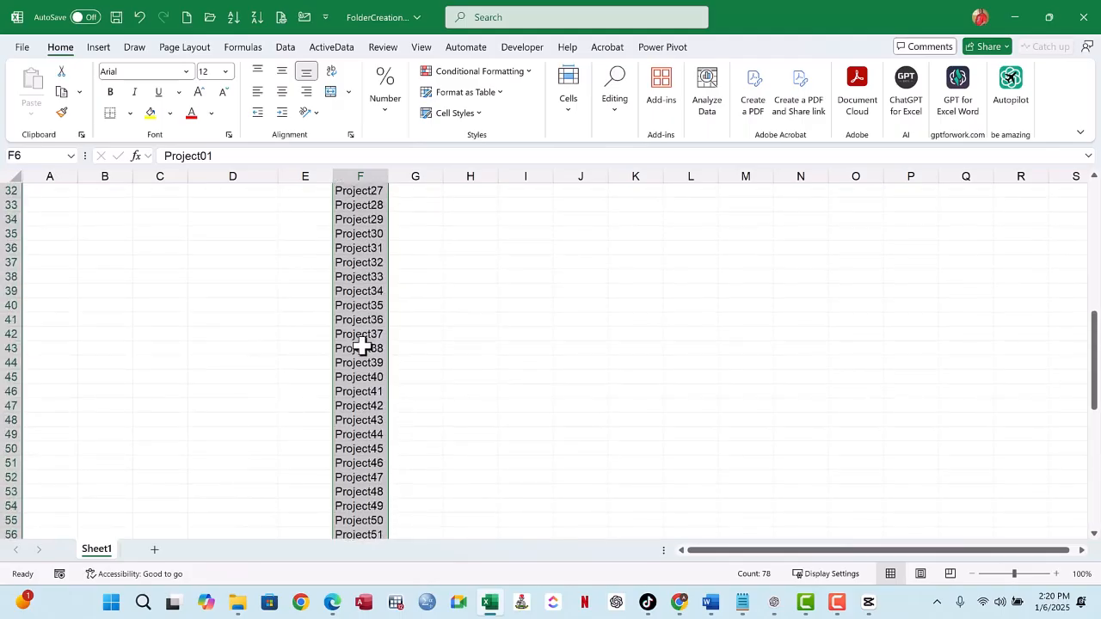
scroll(361, 345, up, 8)
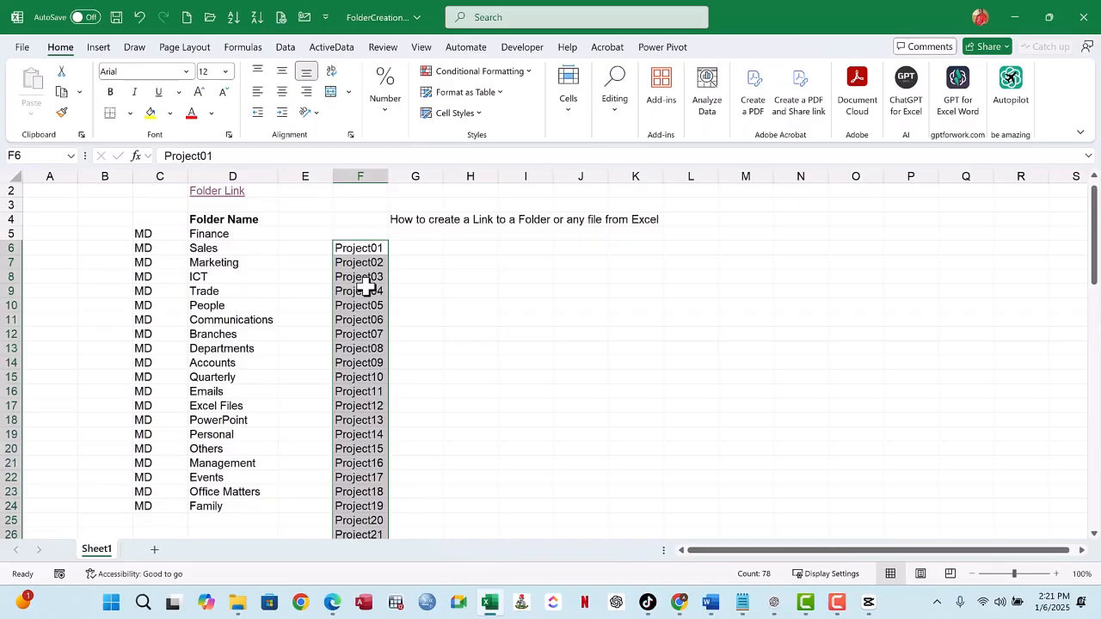
key(Delete)
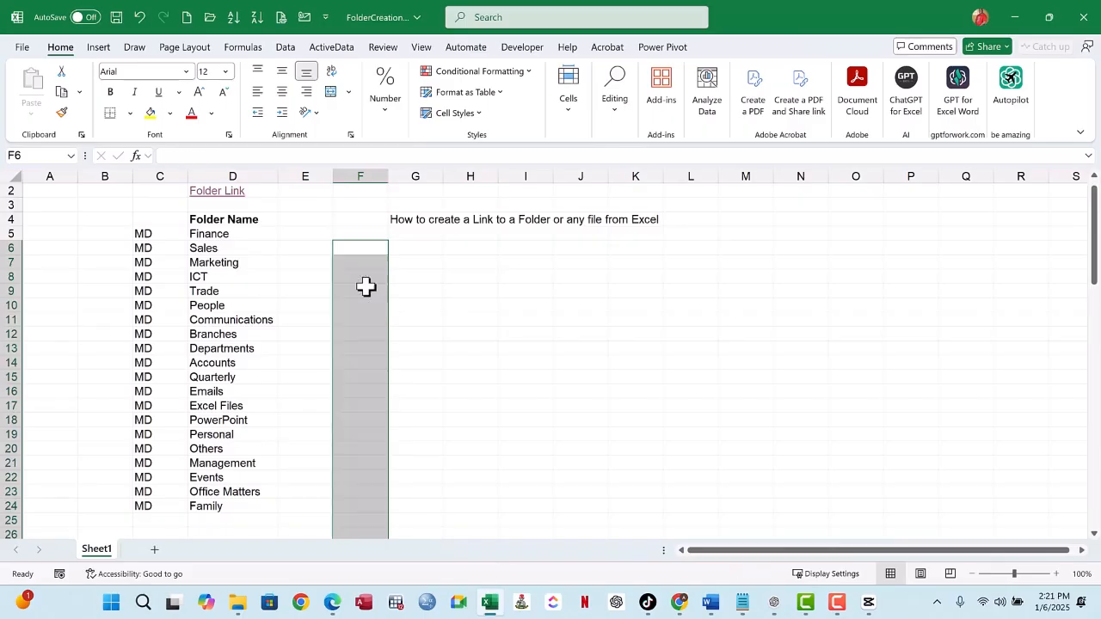
- Examine the folder names in column D and the MD entries beside them in column C
drag(230, 232, 224, 456)
scroll(317, 341, up, 2)
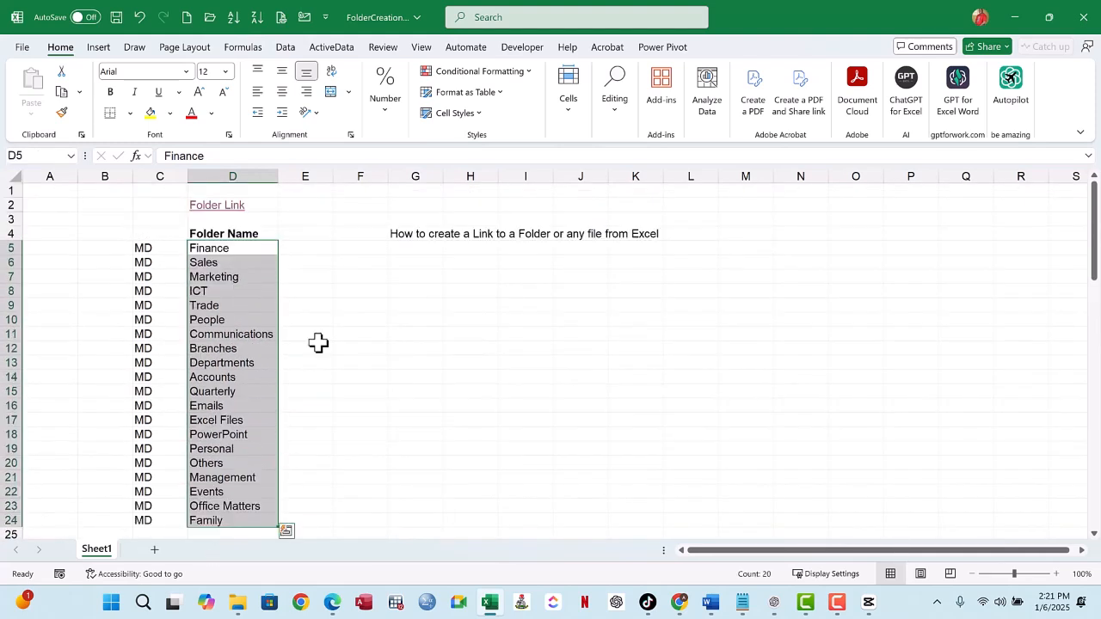
click(211, 315)
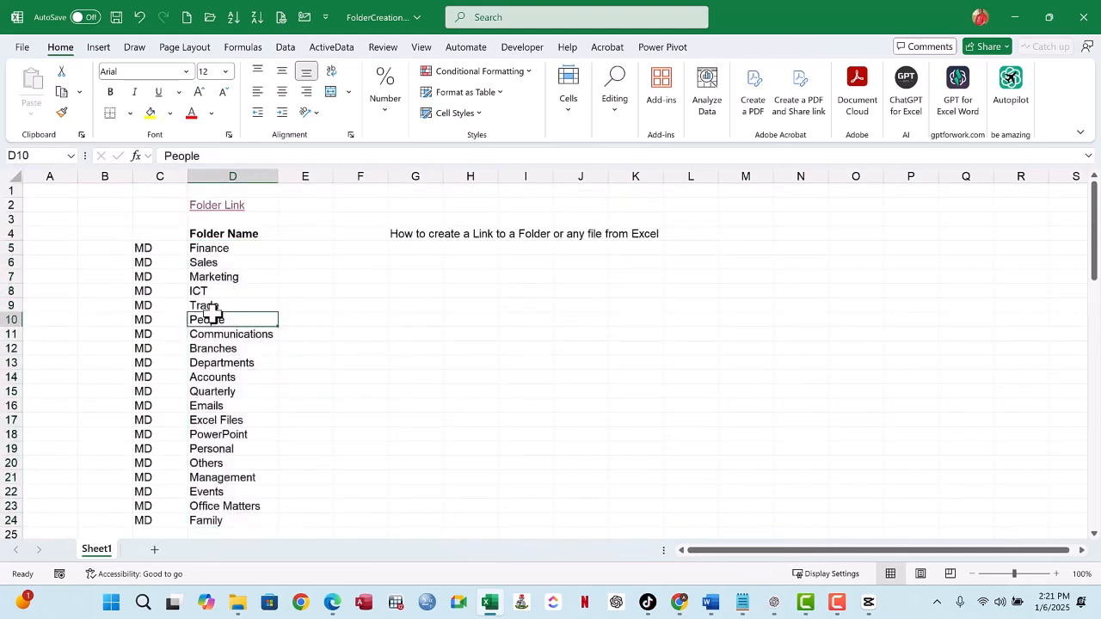
click(221, 230)
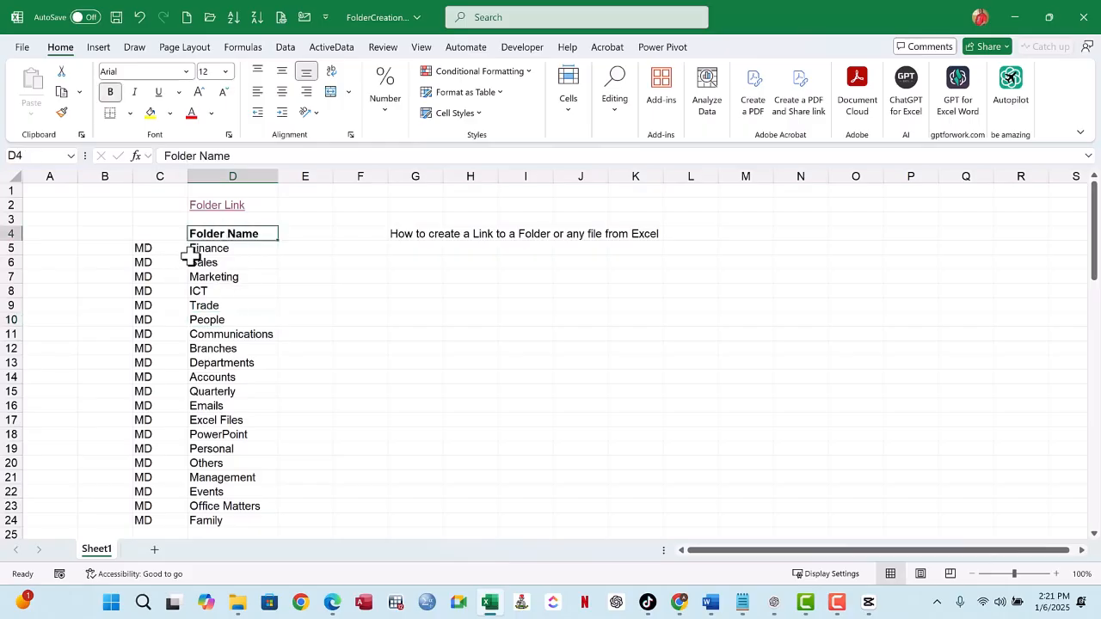
click(204, 250)
click(234, 234)
click(225, 249)
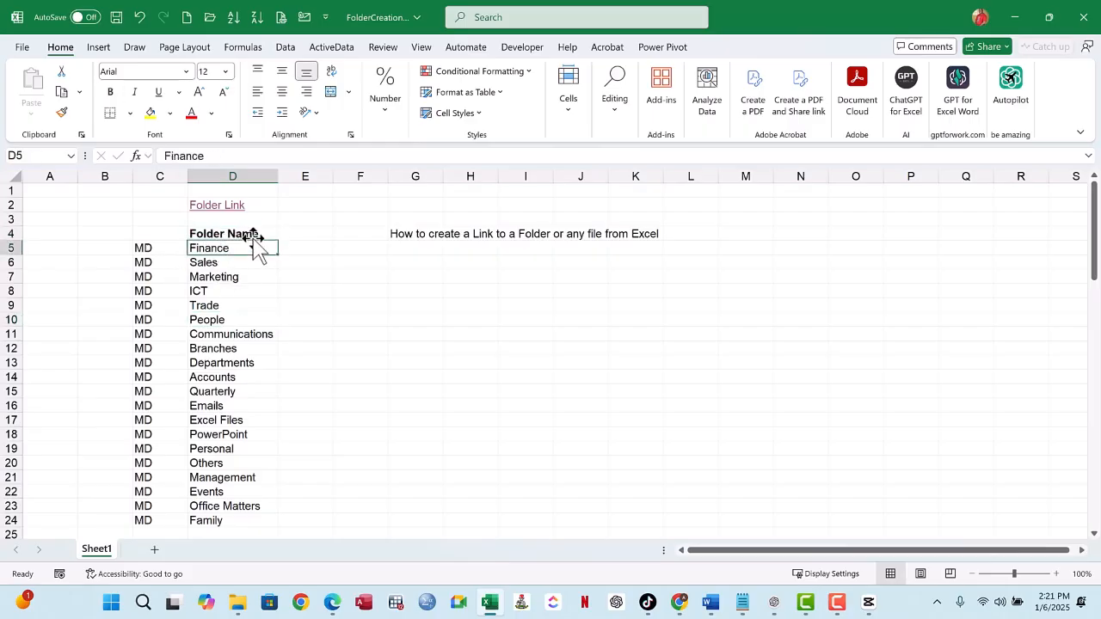
click(233, 234)
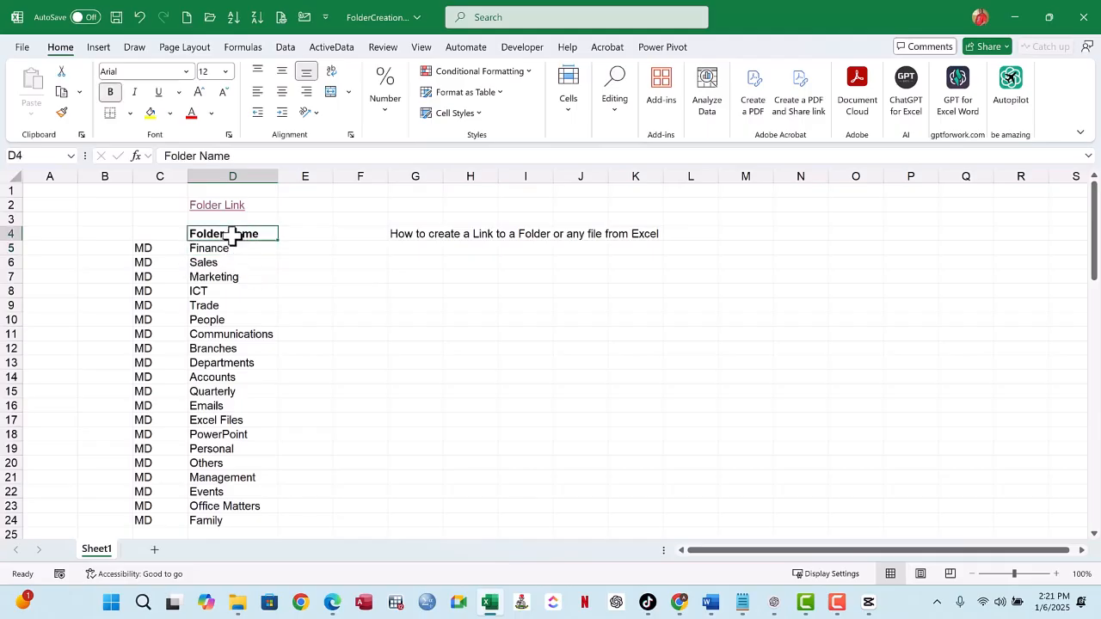
drag(144, 251, 234, 518)
click(159, 251)
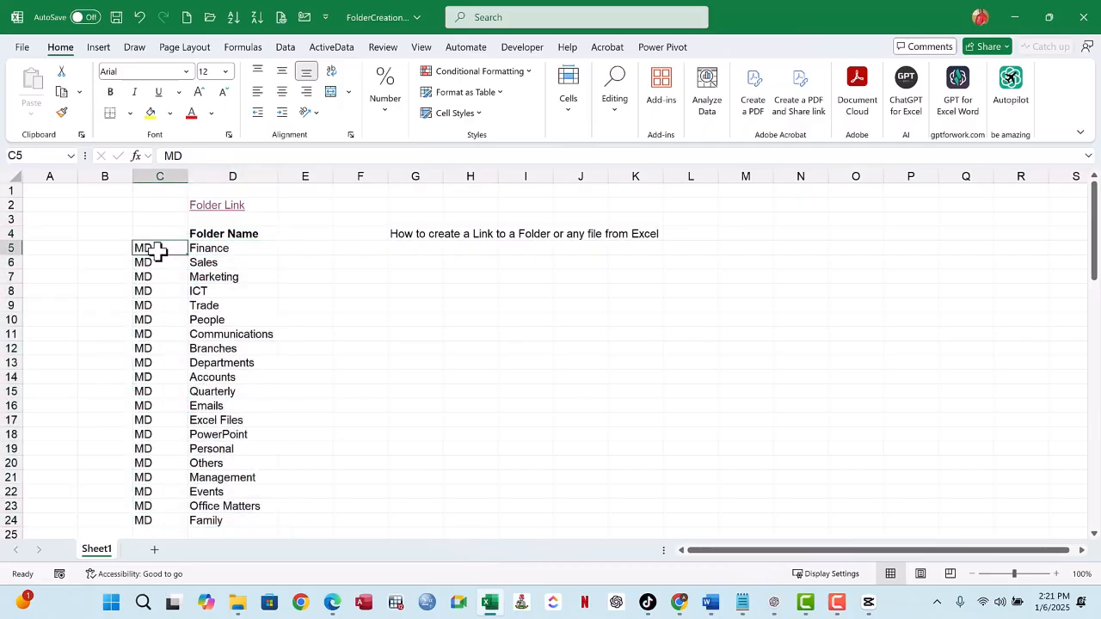
drag(159, 249, 147, 522)
click(151, 249)
- Add the header Command in C4 above the MD entries and widen column C to fit it
click(157, 234)
text(Com)
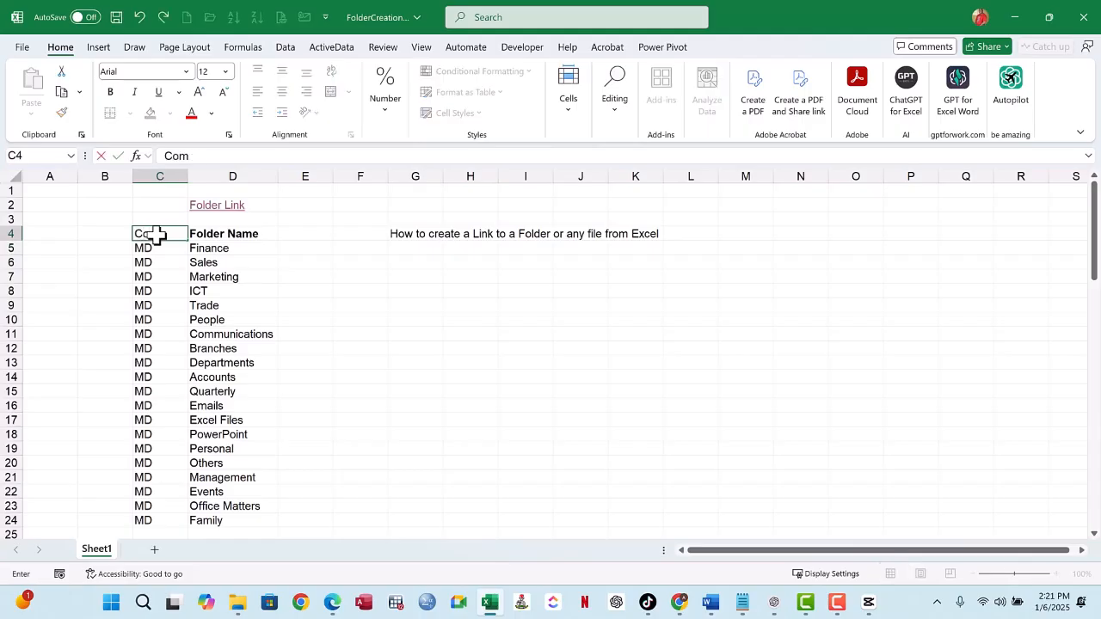
text(mand)
key(Return)
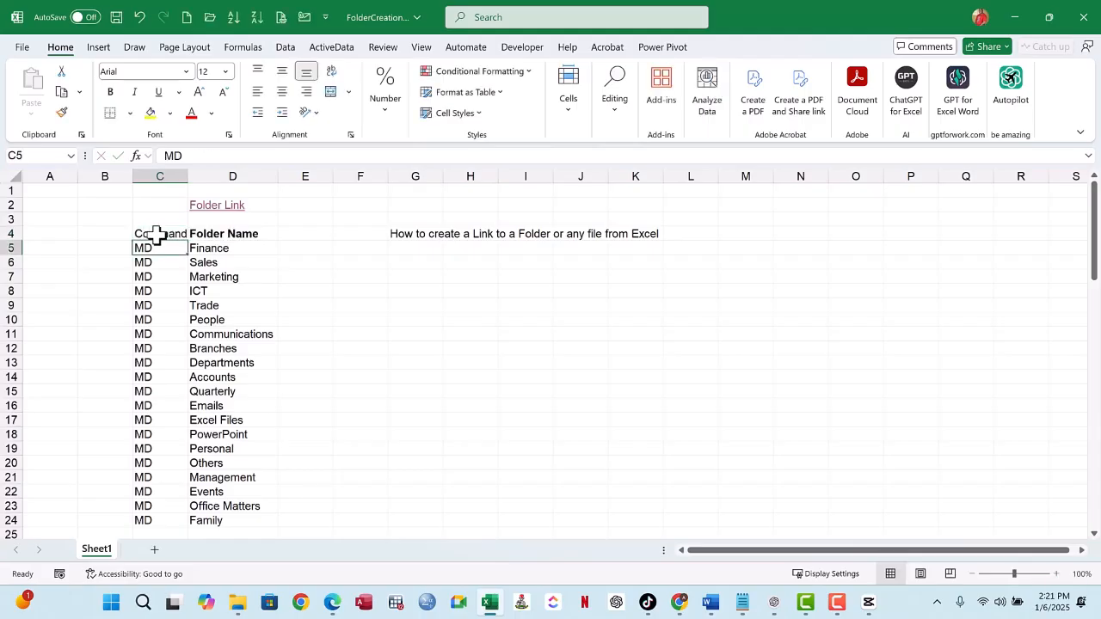
drag(188, 176, 201, 176)
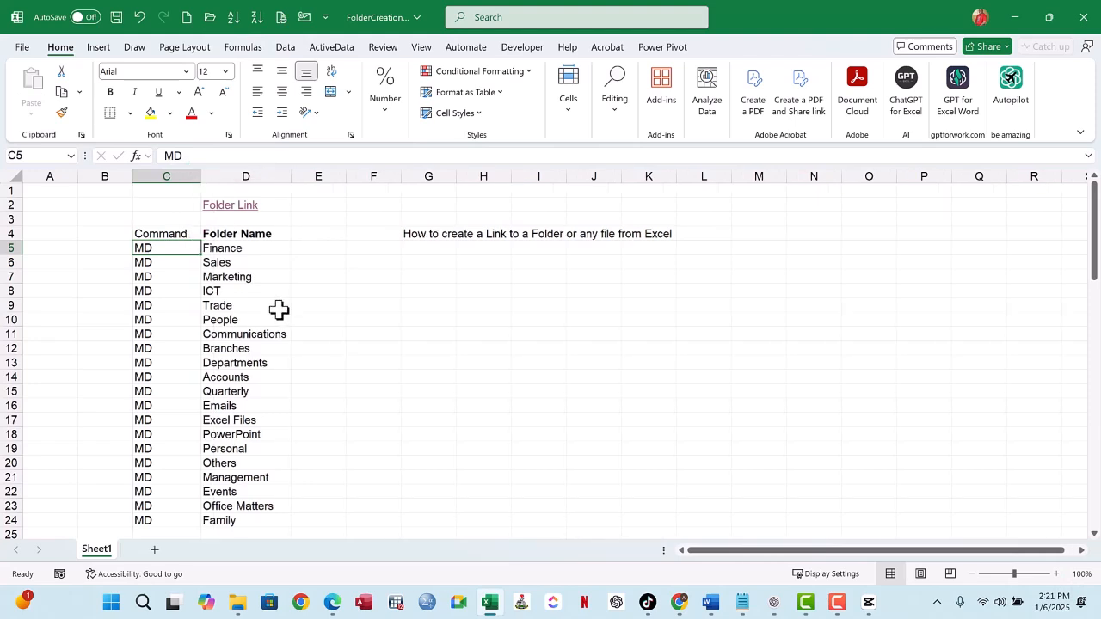
- Copy the MD commands and folder names in C5:D24, and open the Create folders directory through the Folder Link cell
click(176, 233)
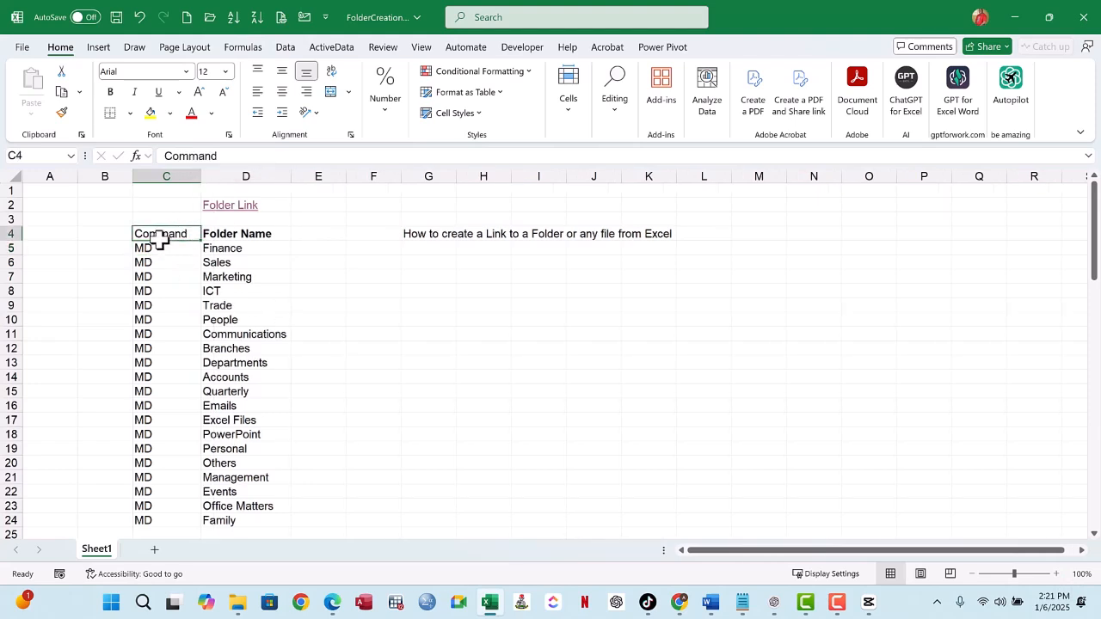
click(177, 247)
drag(147, 249, 148, 517)
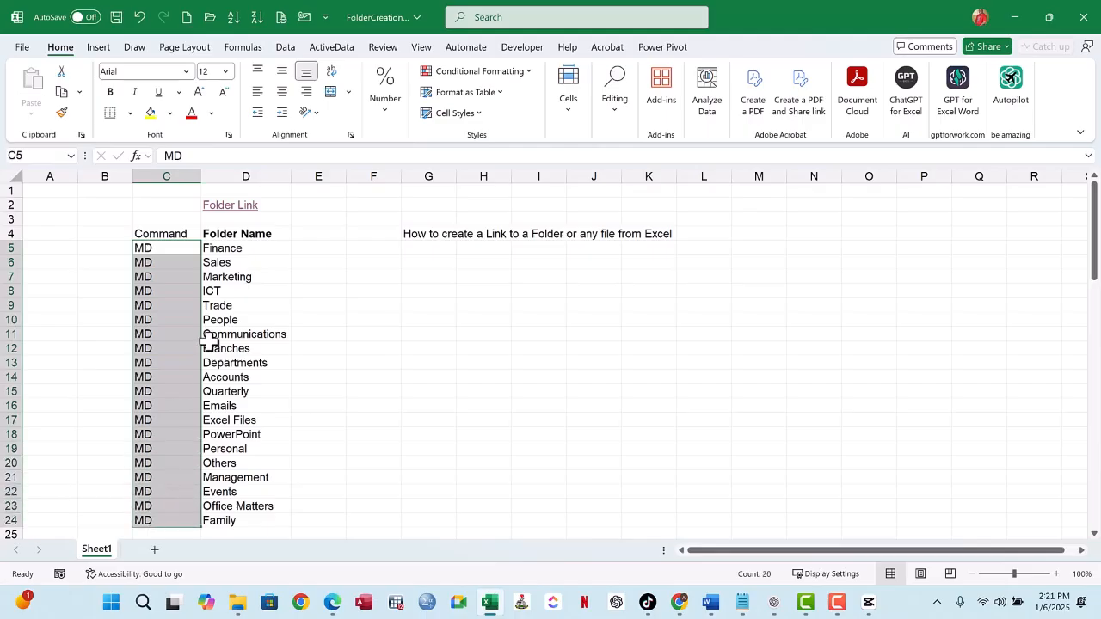
click(232, 249)
drag(233, 249, 229, 492)
drag(142, 249, 246, 520)
key(ctrl+c)
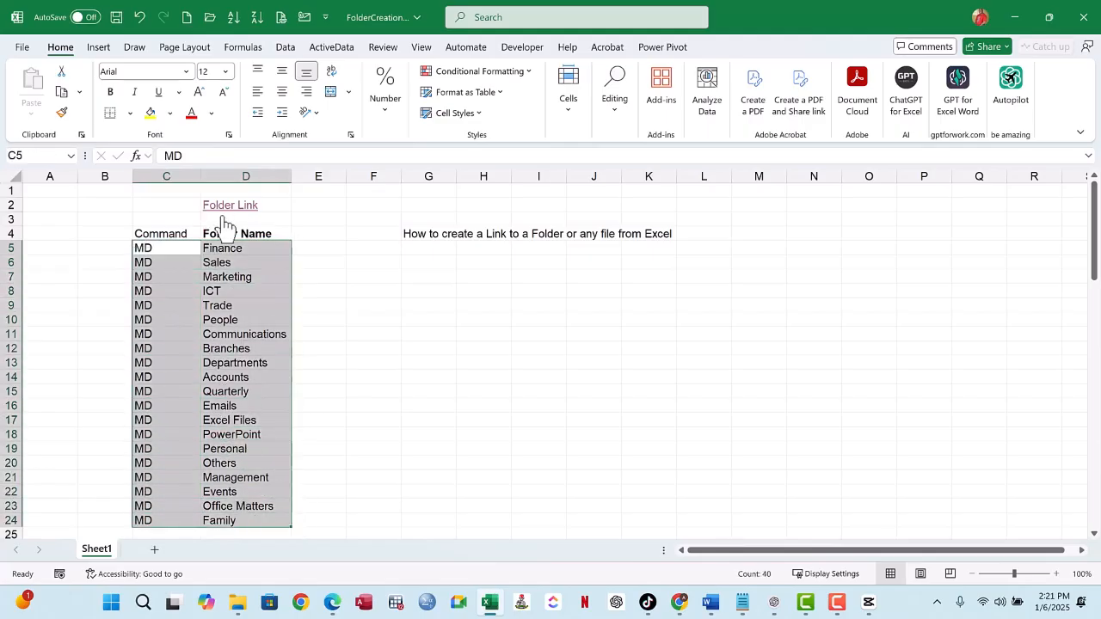
click(62, 93)
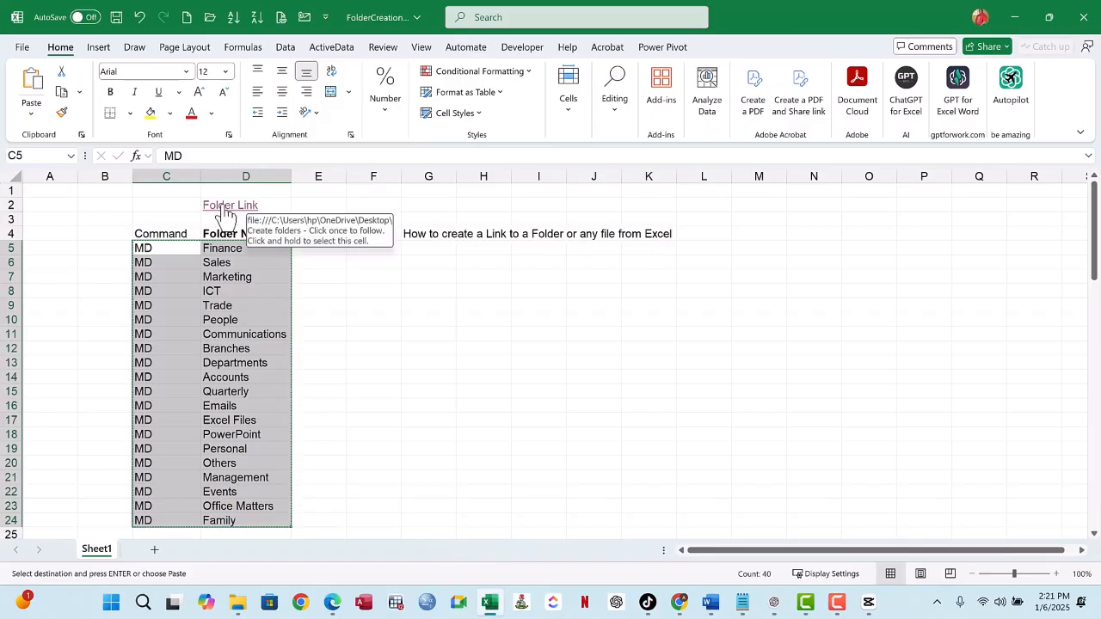
click(220, 210)
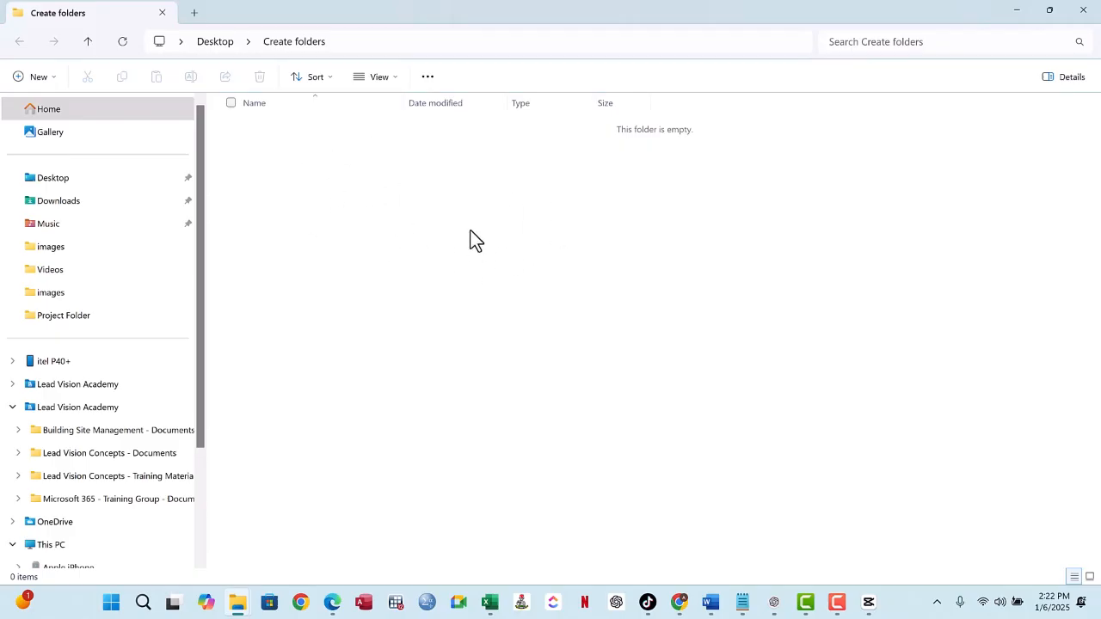
- Create a new text document with its default name in the Create folders directory, open it in Notepad and dismiss the missing-file message
right_click(311, 154)
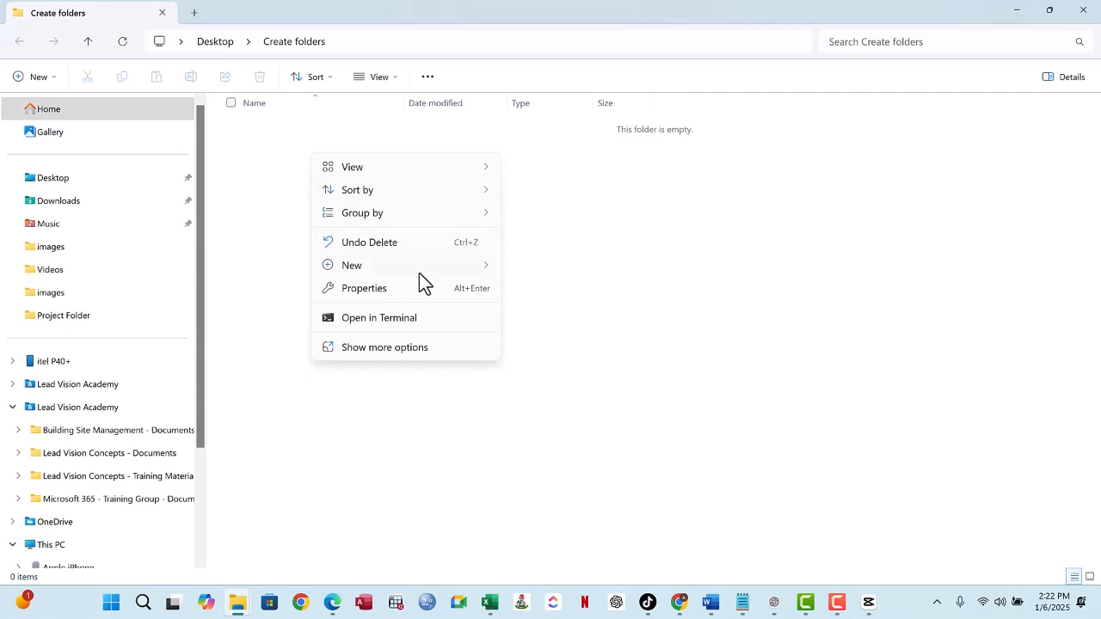
mouse_move(461, 272)
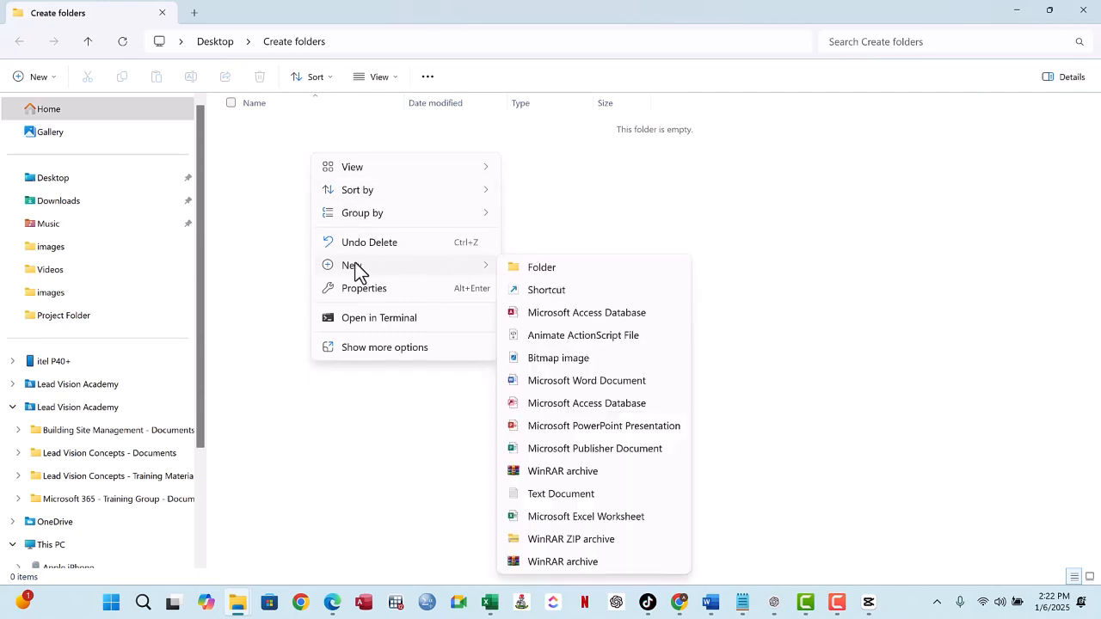
click(574, 497)
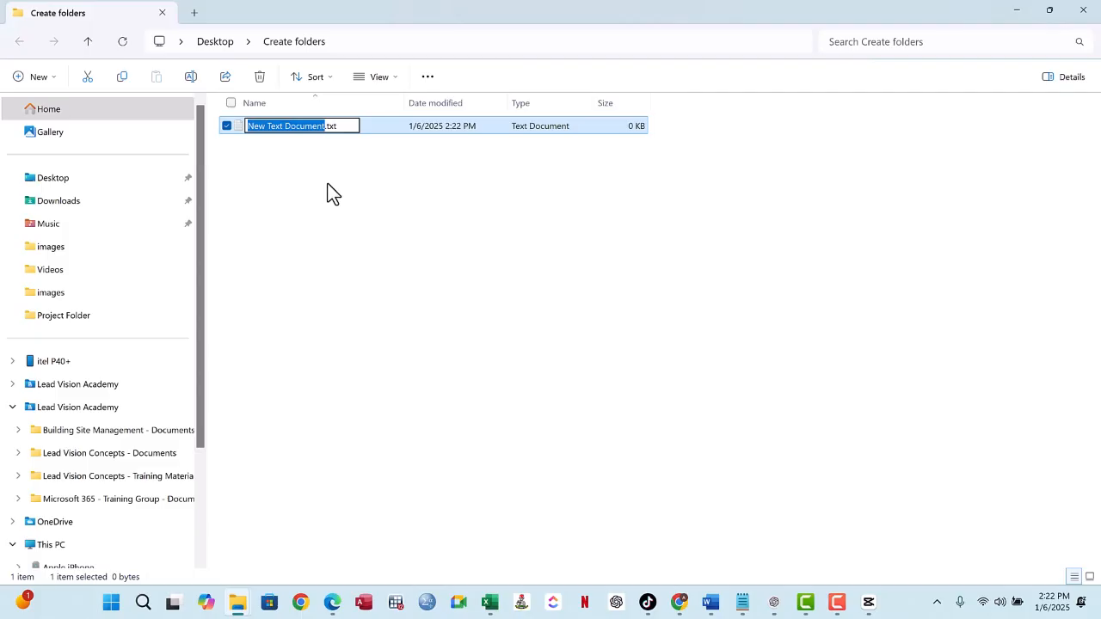
key(Return)
key(Return)
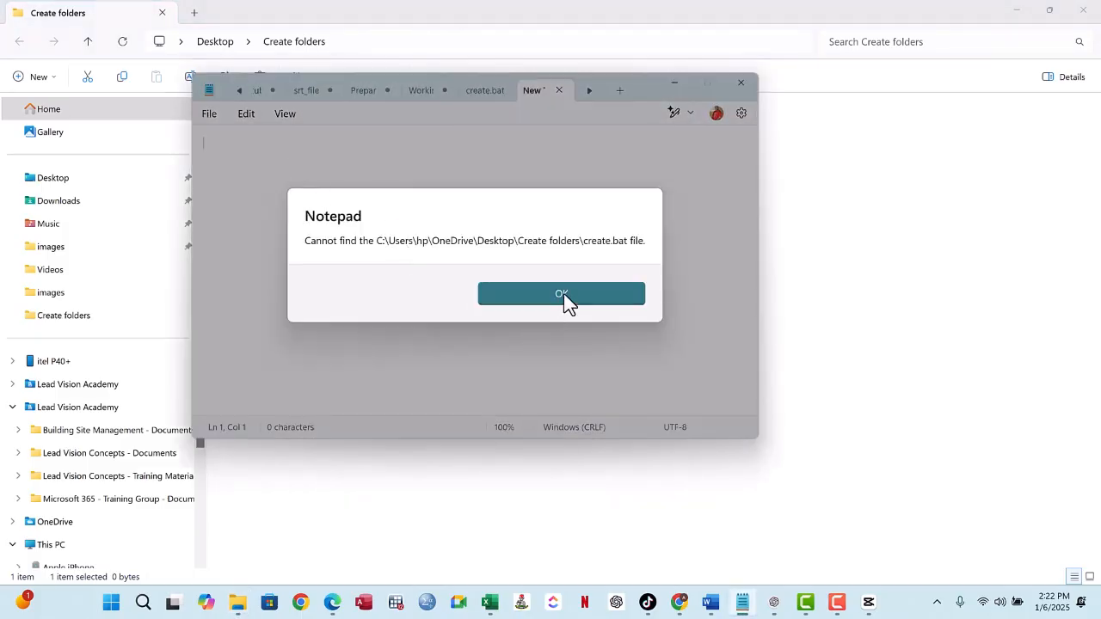
click(563, 294)
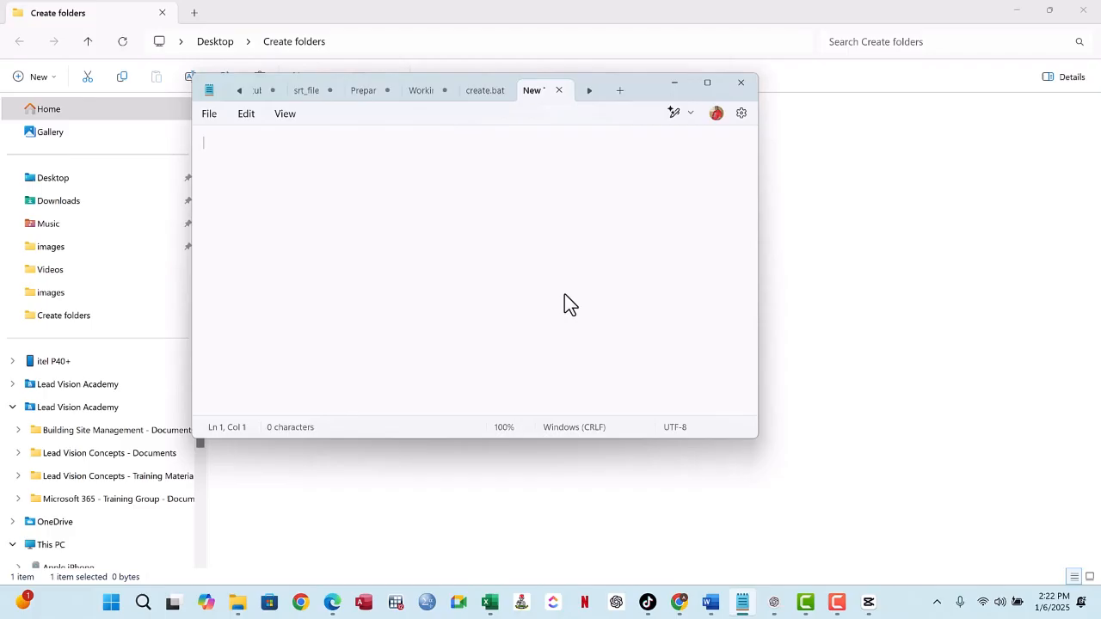
- Paste the copied MD commands and folder names into the empty text document and check the list through Family
right_click(235, 138)
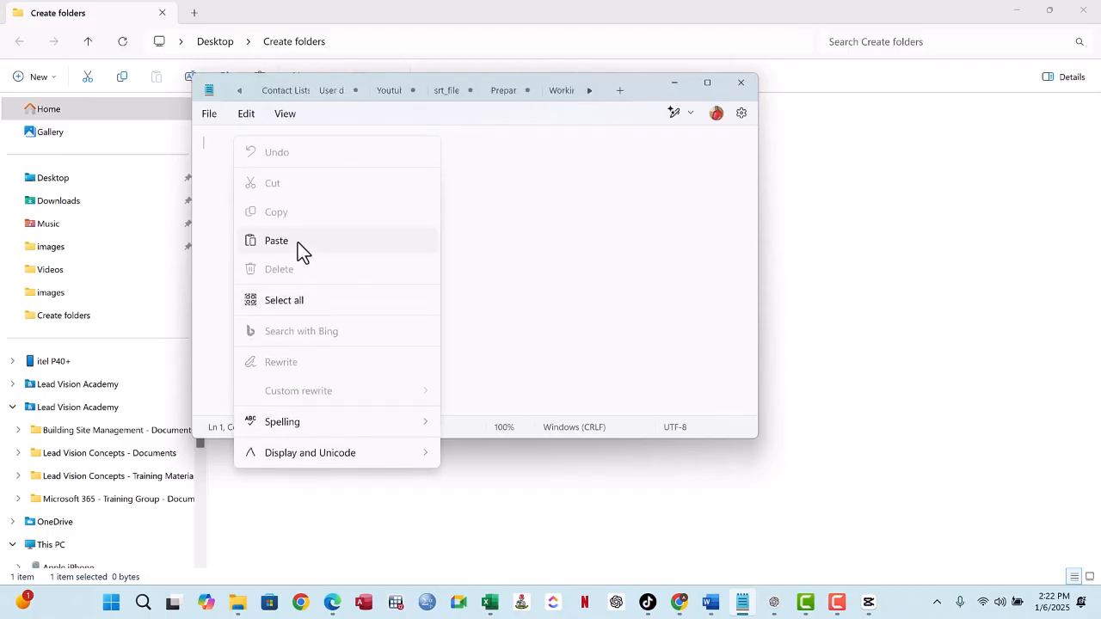
click(276, 241)
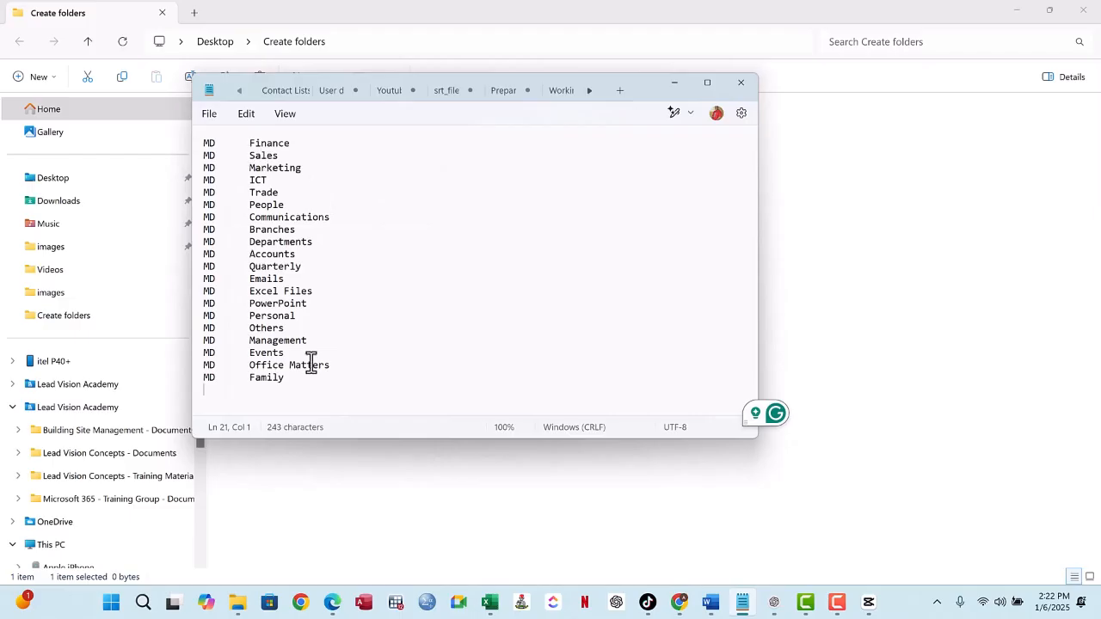
drag(313, 376, 204, 143)
click(377, 196)
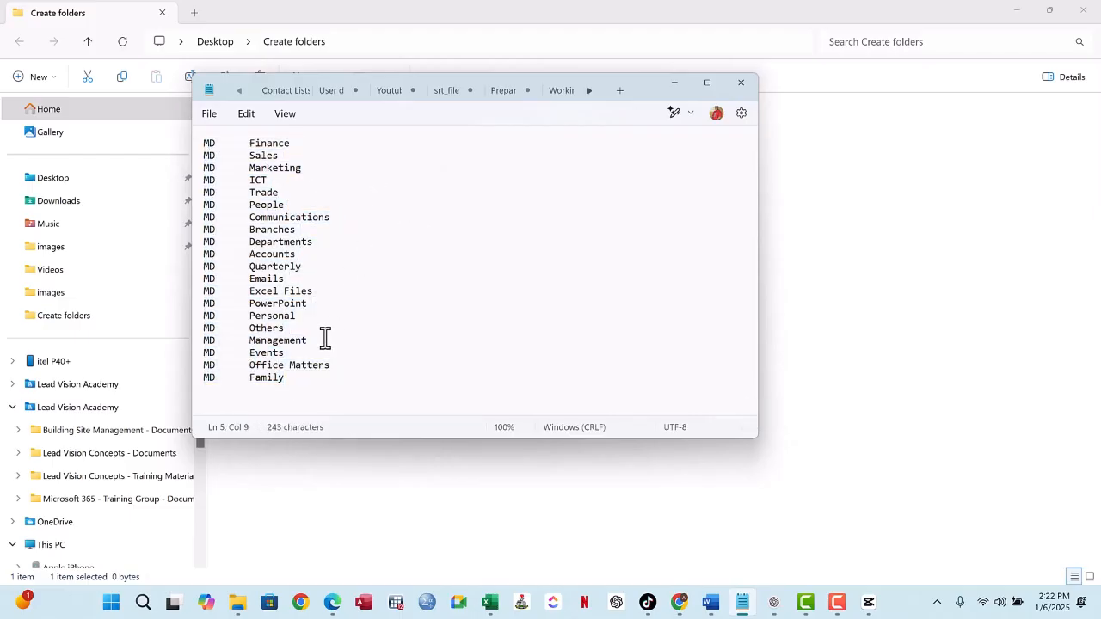
click(307, 378)
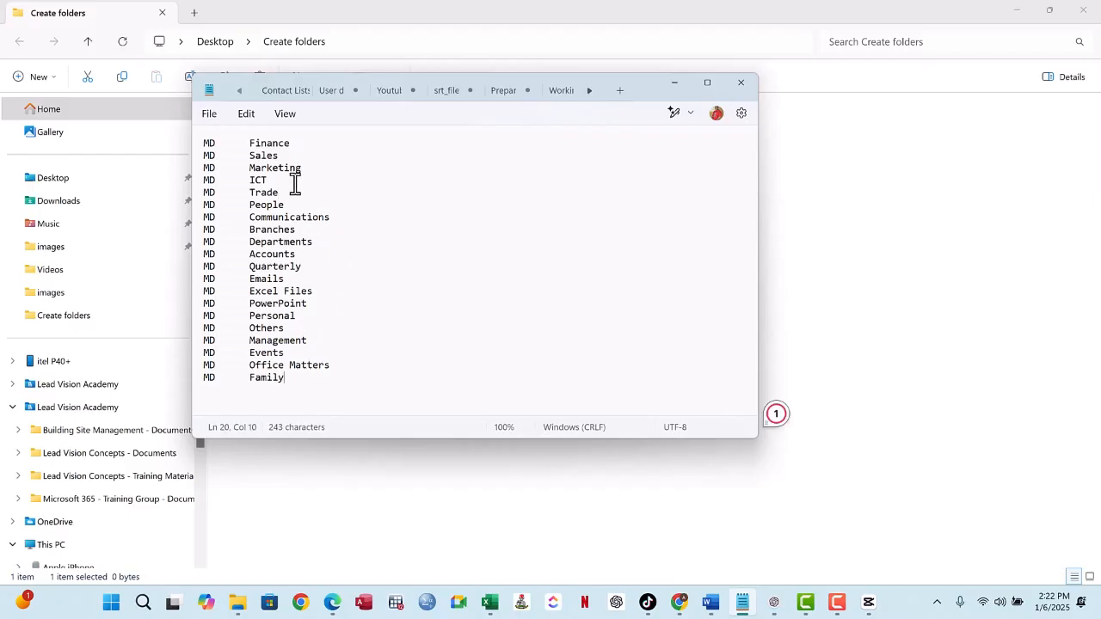
- Save the command list as create.bat with UTF-8 encoding in the Create folders directory, and minimize Notepad
click(212, 114)
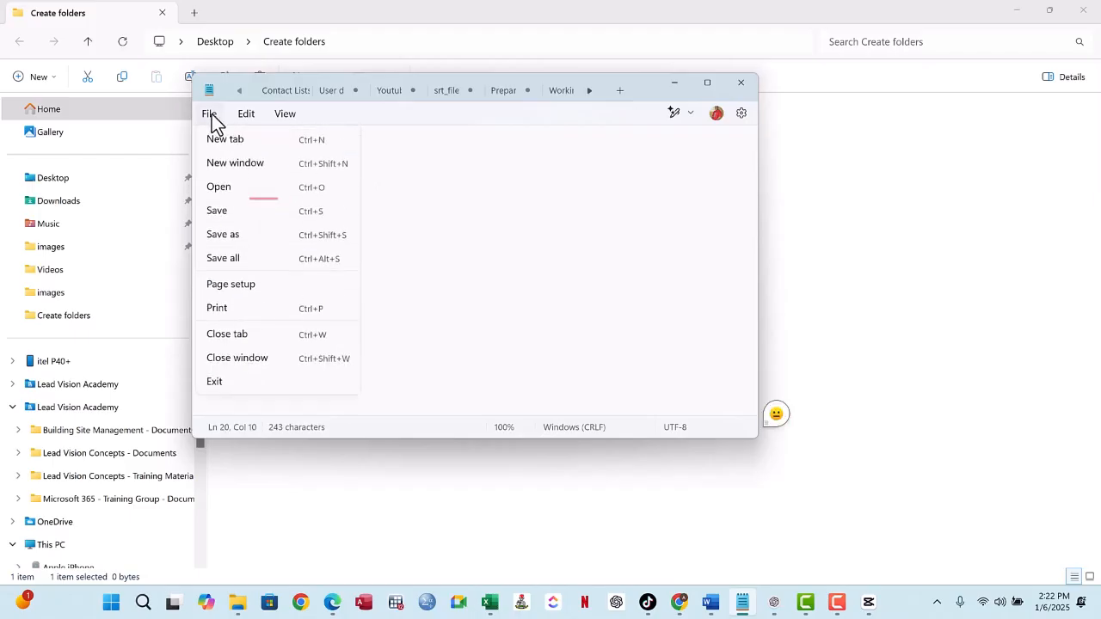
click(239, 244)
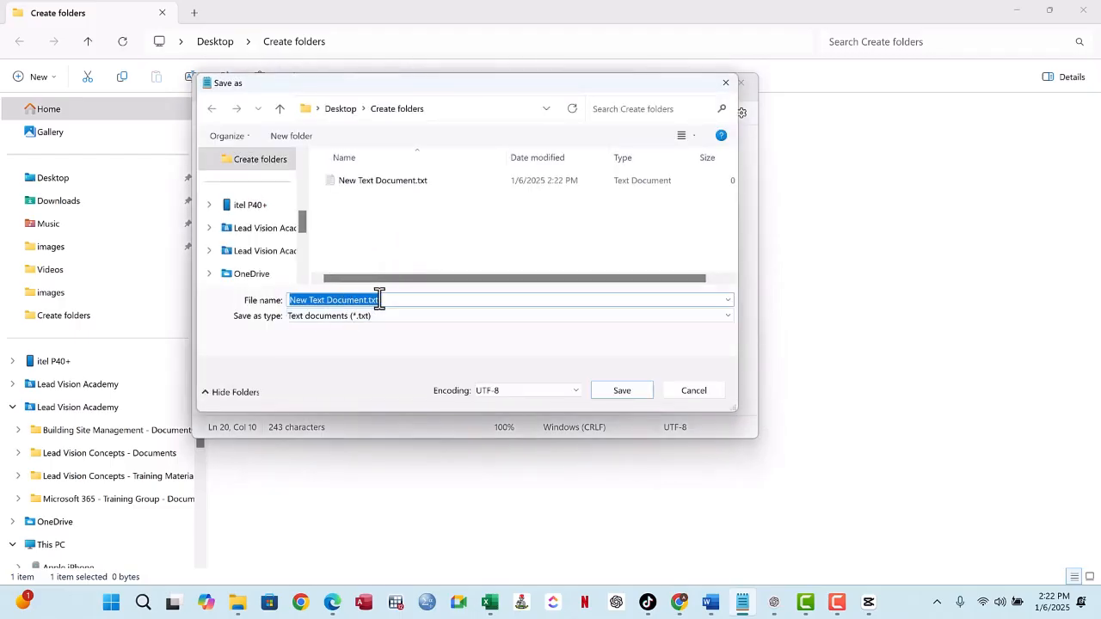
text(create.bat)
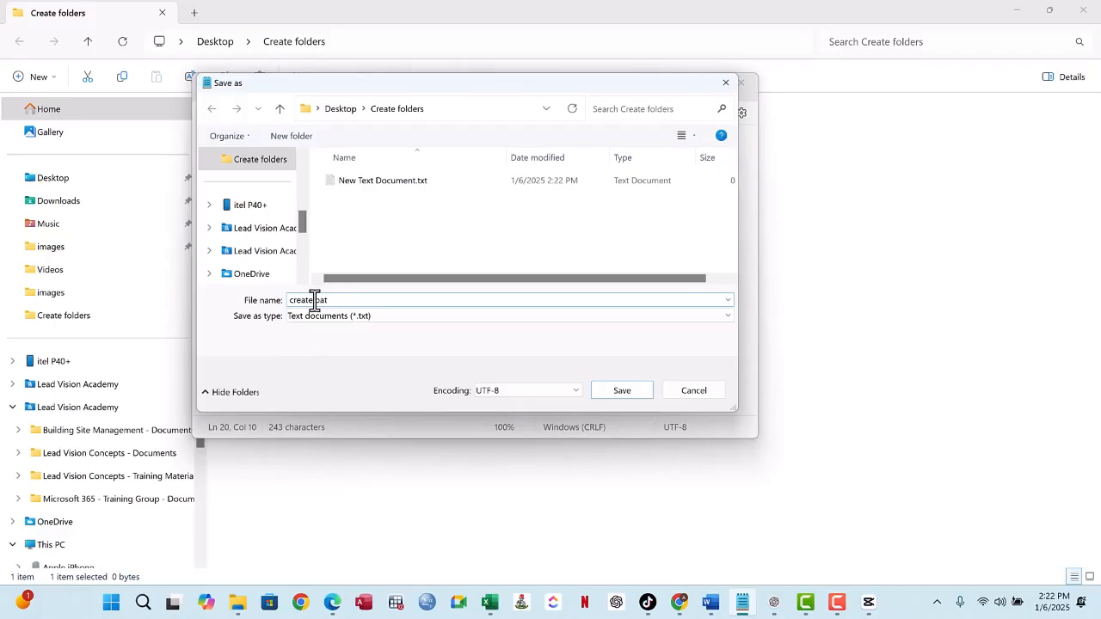
click(503, 389)
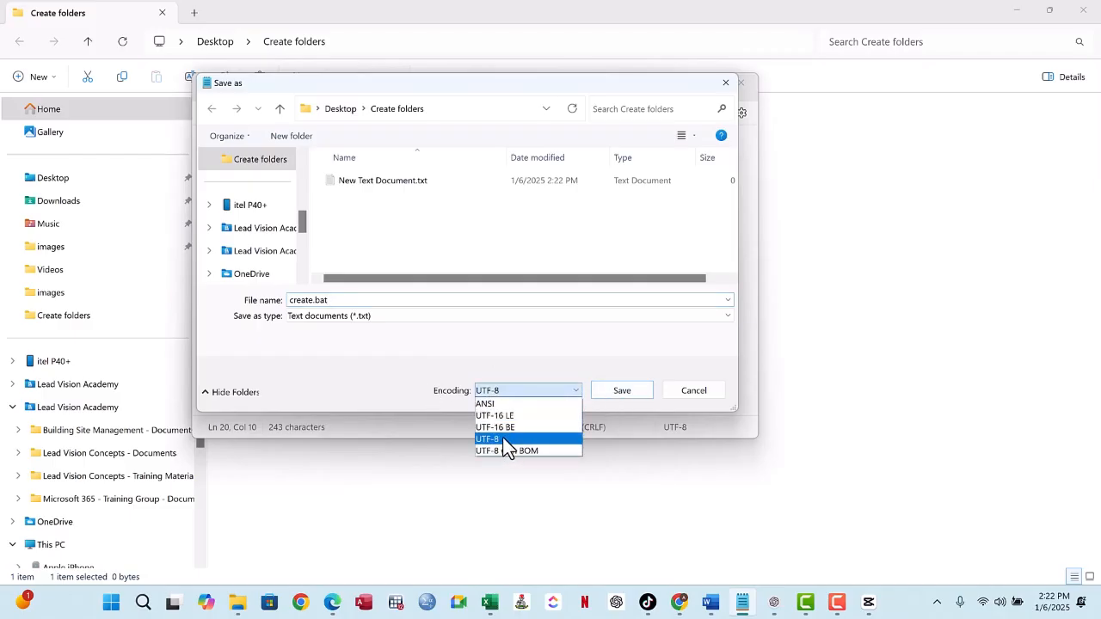
click(504, 439)
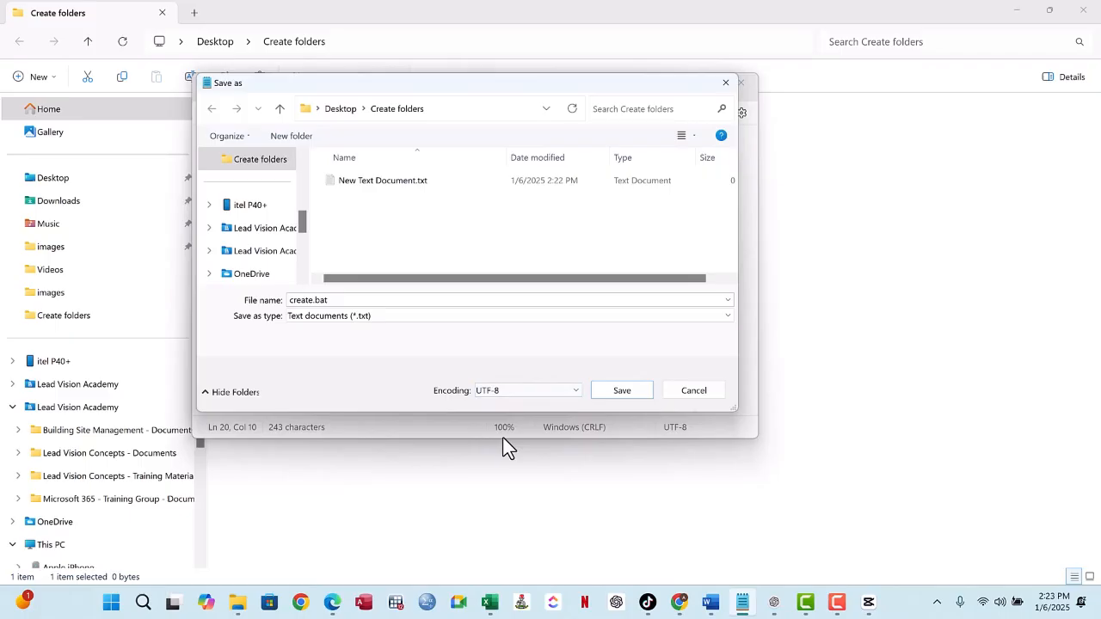
click(620, 390)
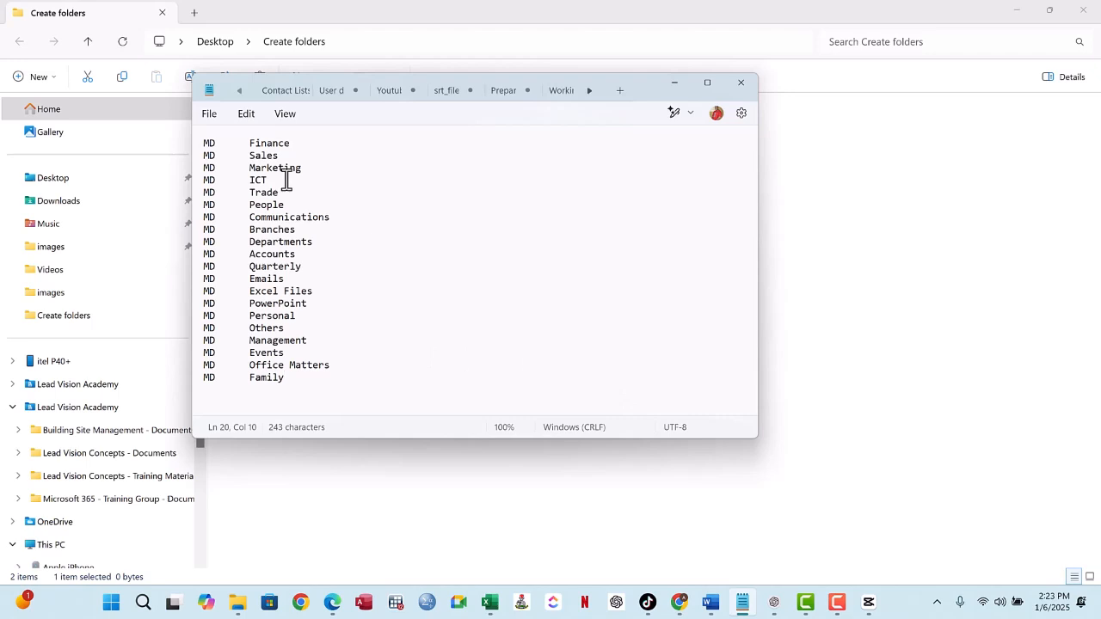
click(674, 83)
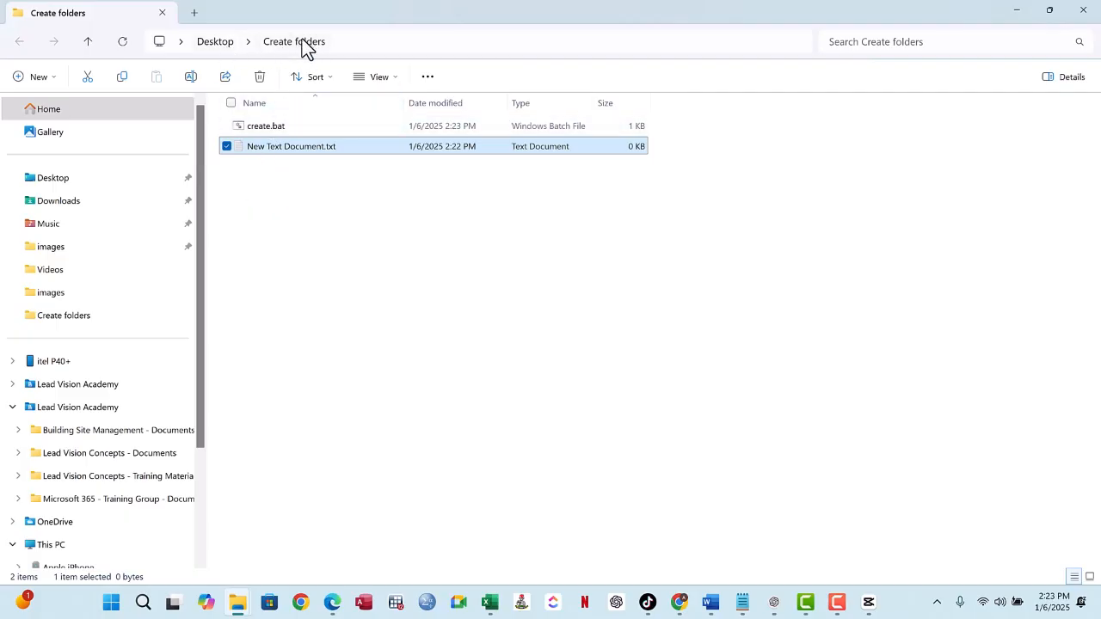
- Look over the two files in the directory, and switch to the FolderCreation workbook in Excel to read the folder-link note in G4
drag(263, 174, 297, 121)
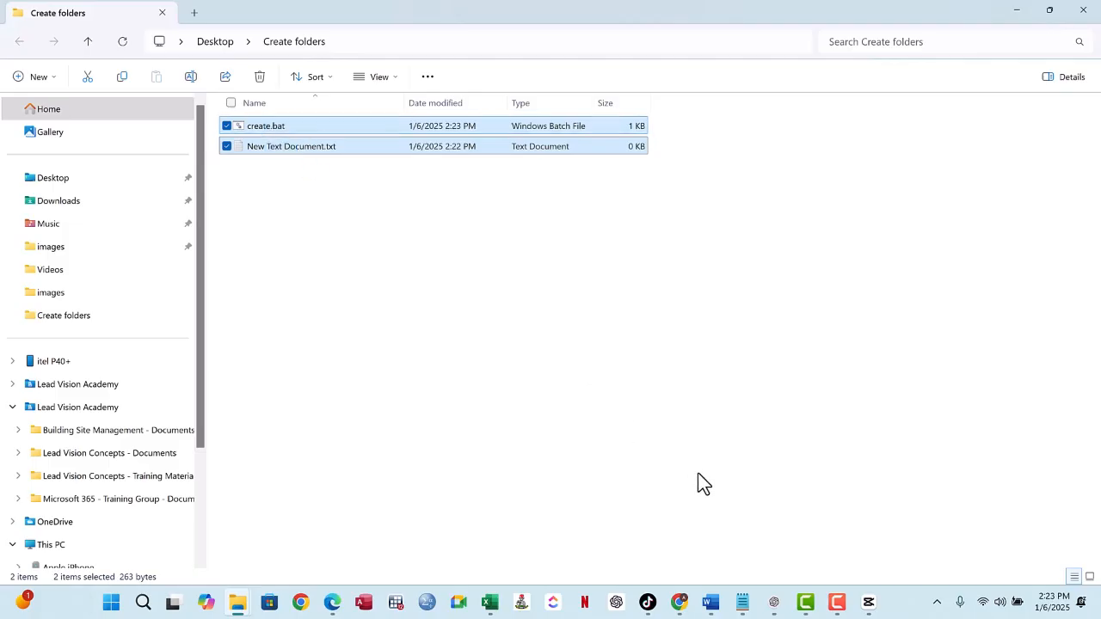
mouse_move(491, 602)
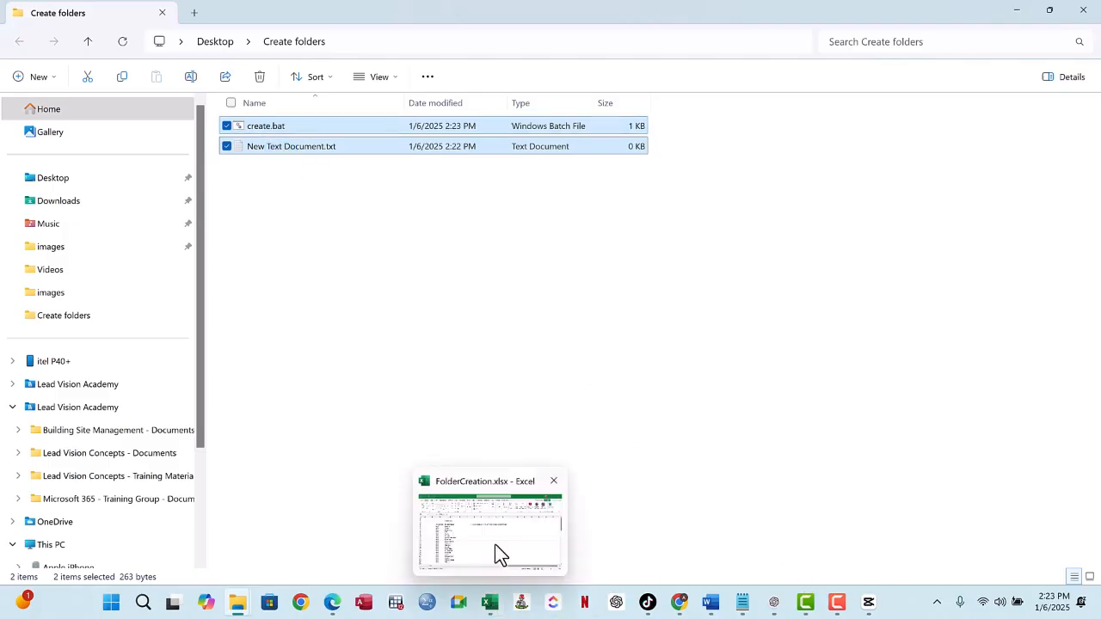
click(495, 544)
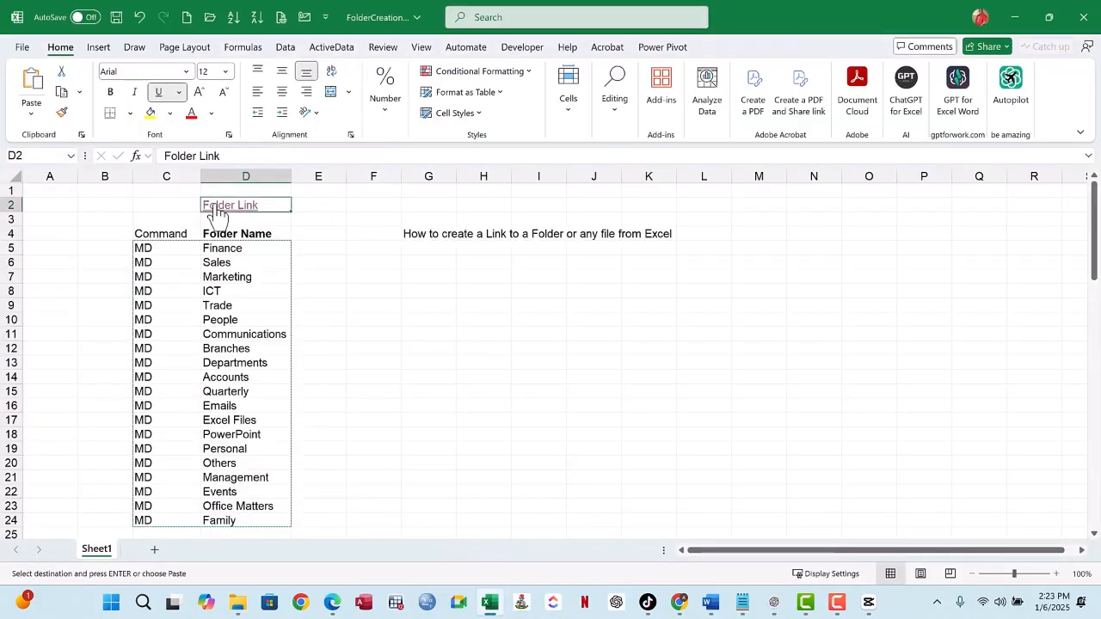
drag(415, 235, 644, 241)
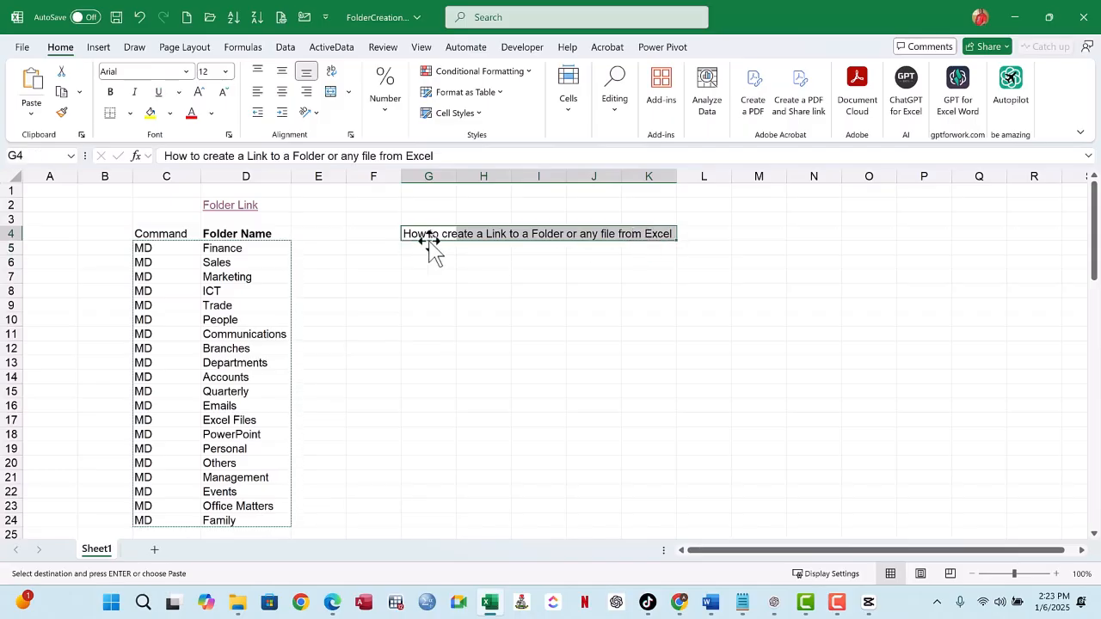
click(439, 264)
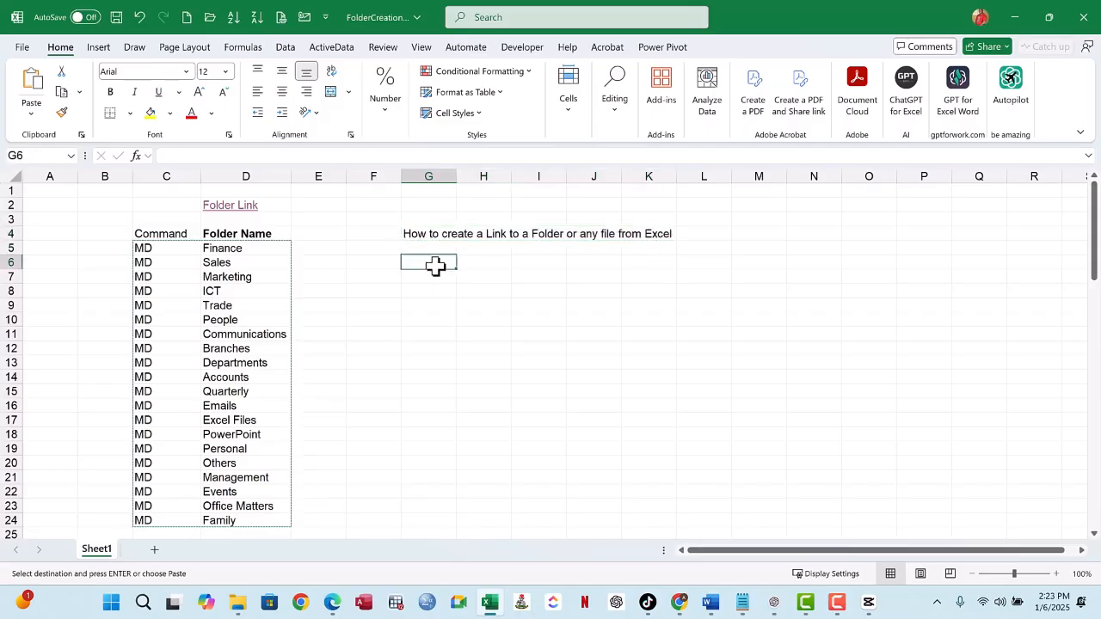
drag(422, 233, 646, 266)
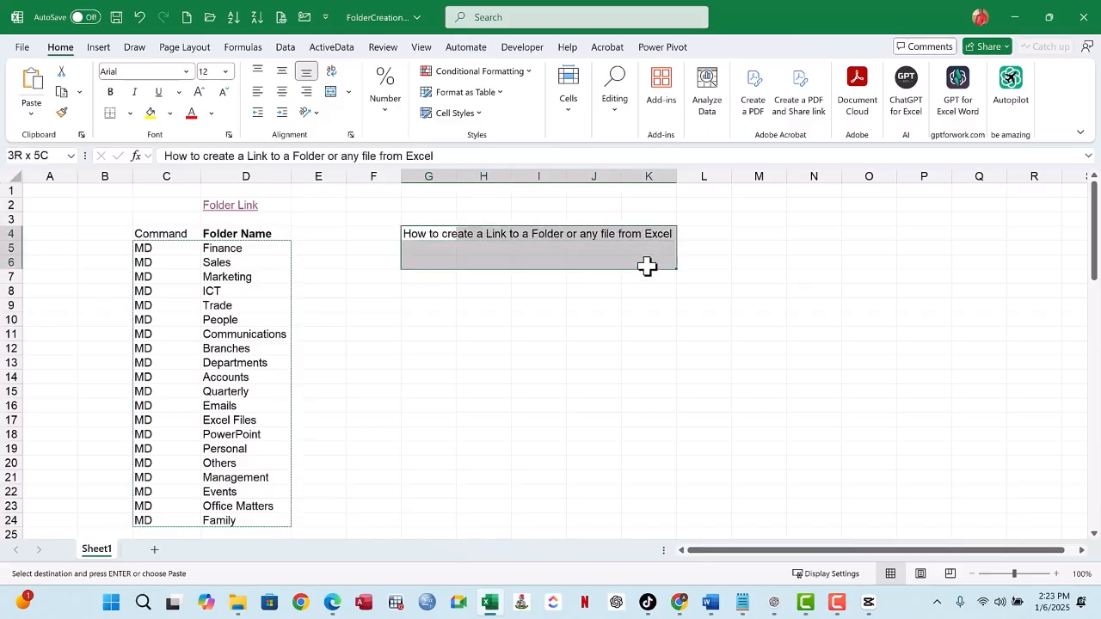
click(443, 250)
drag(418, 233, 648, 233)
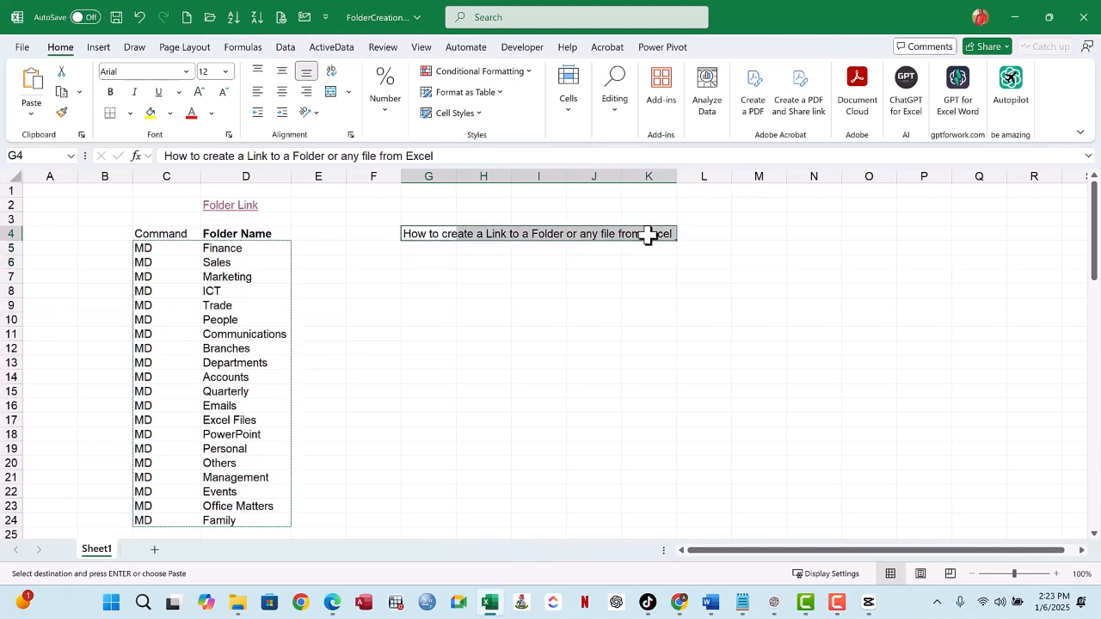
click(417, 233)
drag(414, 233, 641, 232)
click(492, 262)
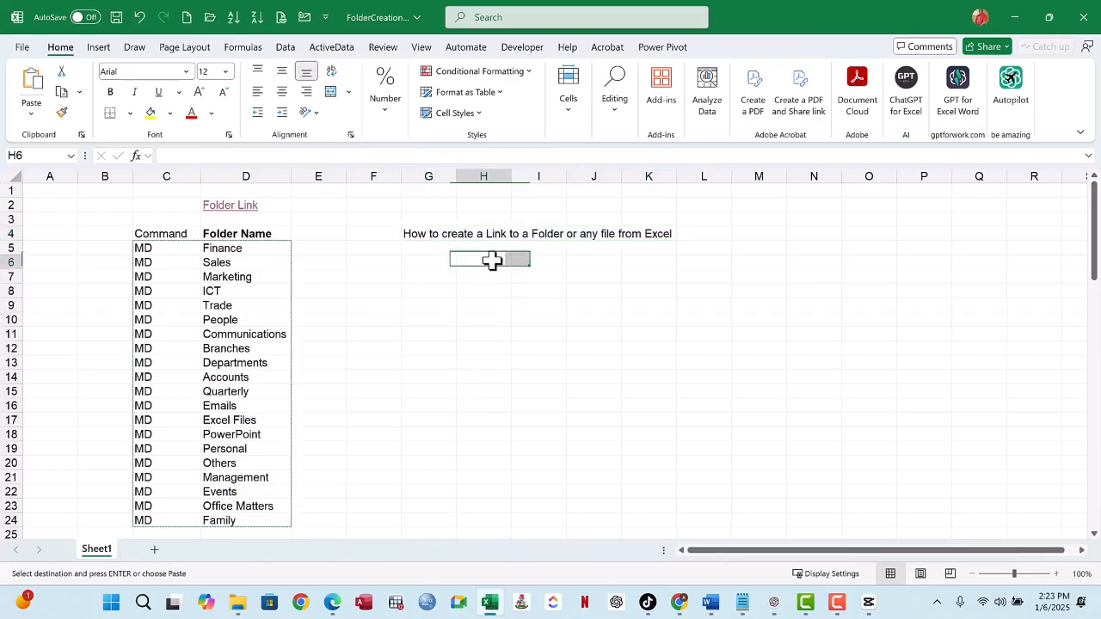
- Open the Create folders directory through the Folder Link cell and run create.bat to generate the folders
click(225, 207)
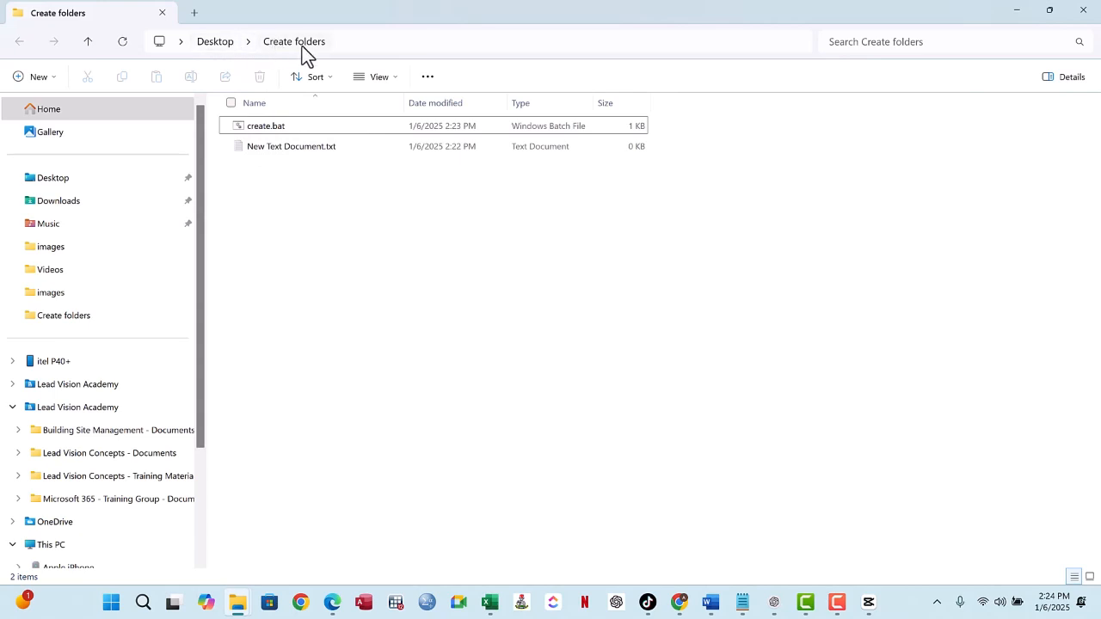
click(232, 135)
click(238, 125)
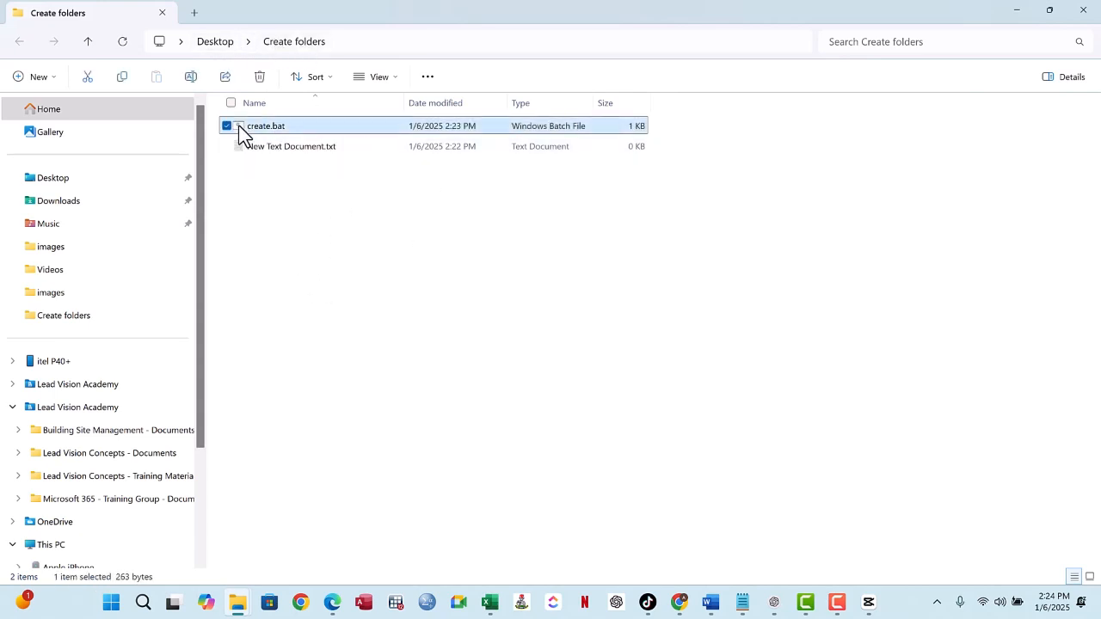
double_click(238, 125)
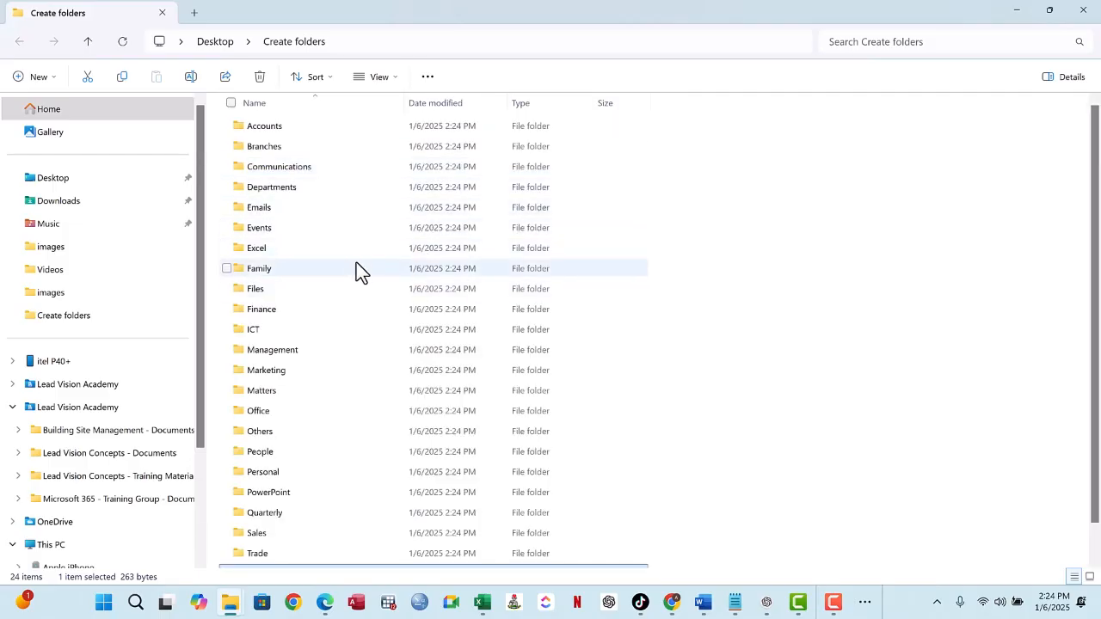
- Examine the folders generated in the Create folders directory, from Accounts through Trade
scroll(356, 263, down, 1)
scroll(356, 262, up, 1)
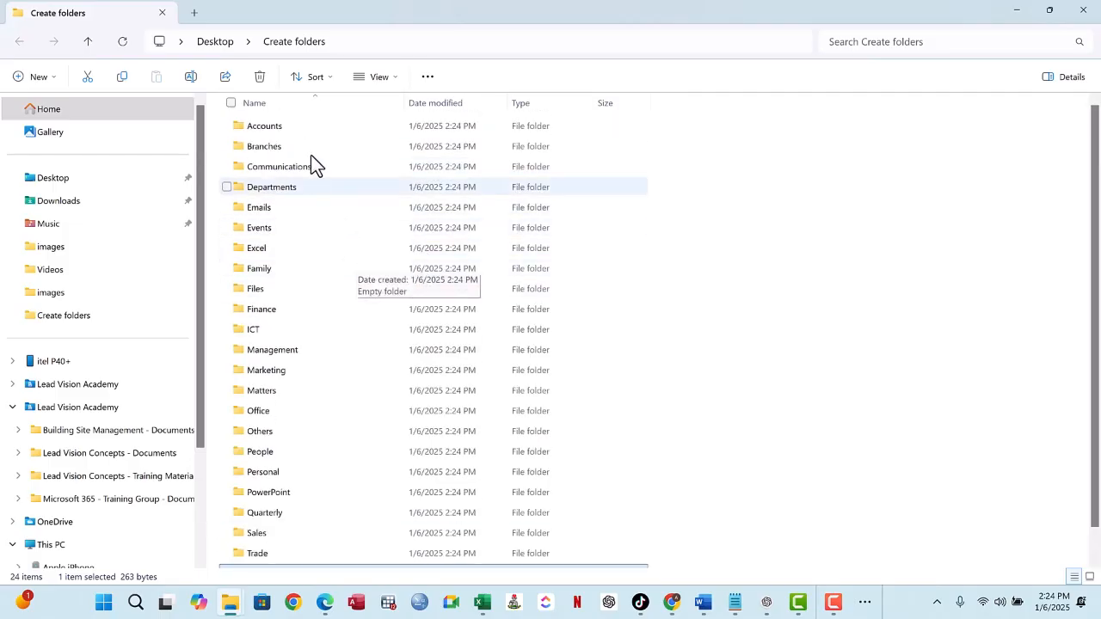
drag(673, 127, 351, 567)
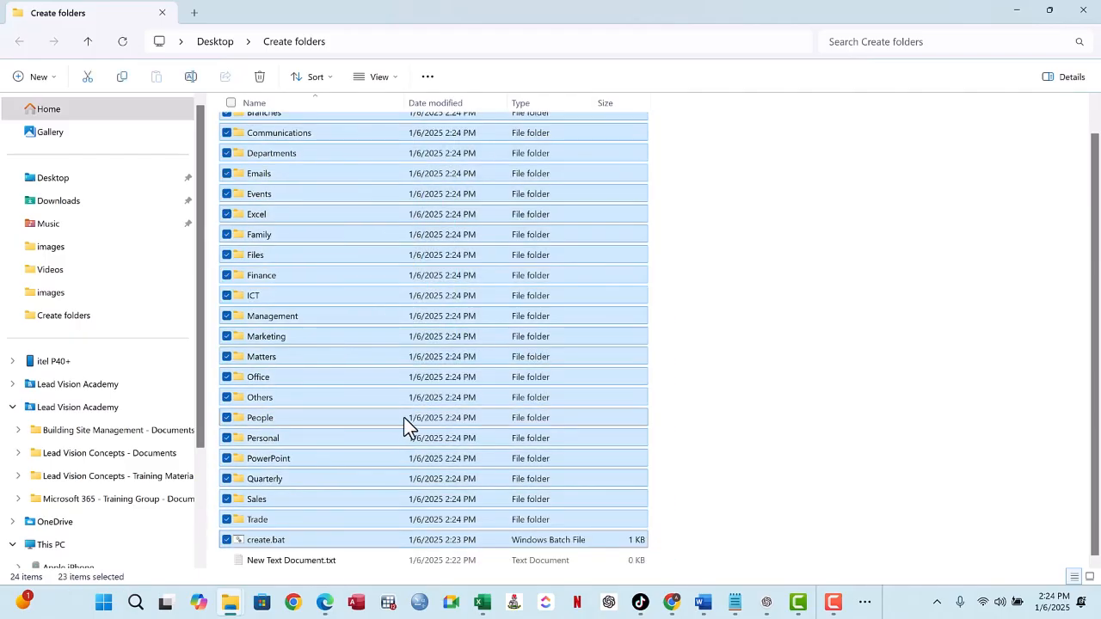
click(688, 407)
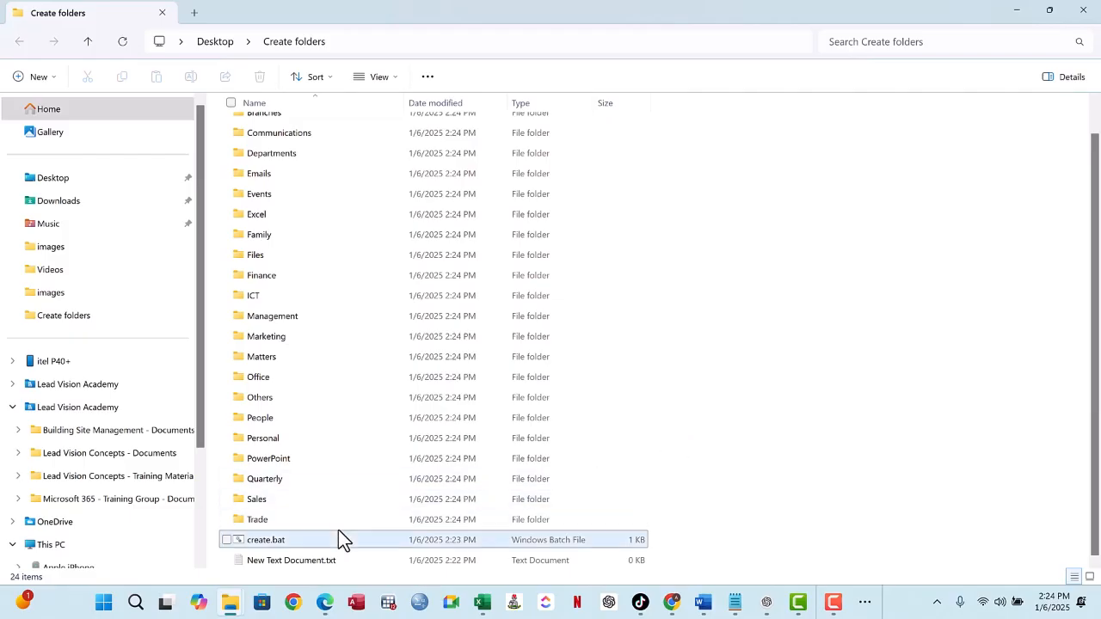
scroll(296, 249, up, 1)
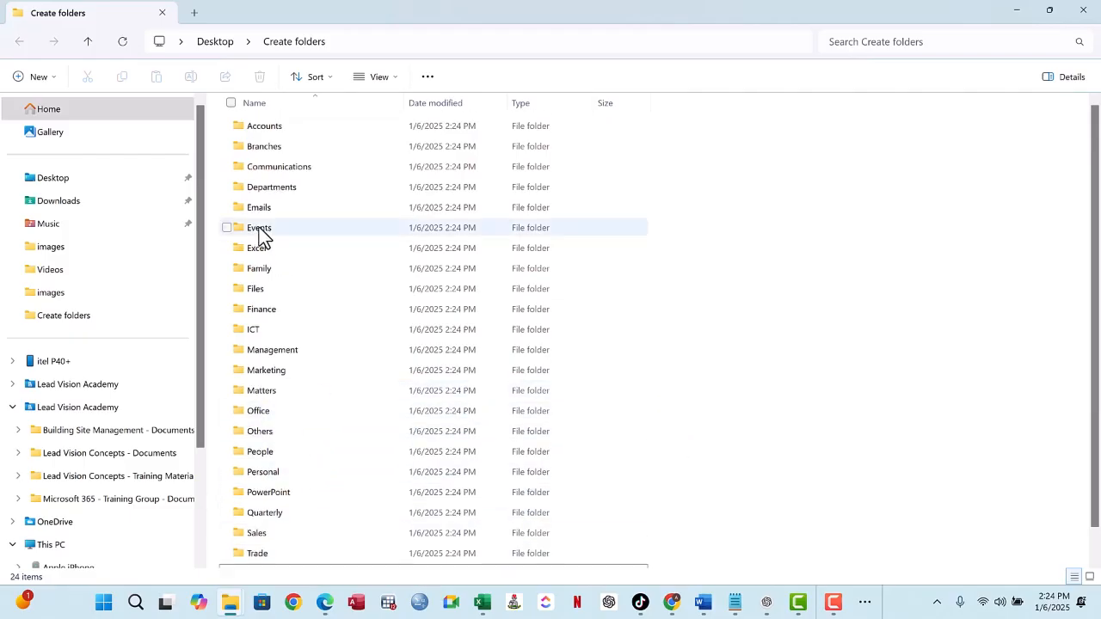
click(267, 129)
key(Down)
key(Down)
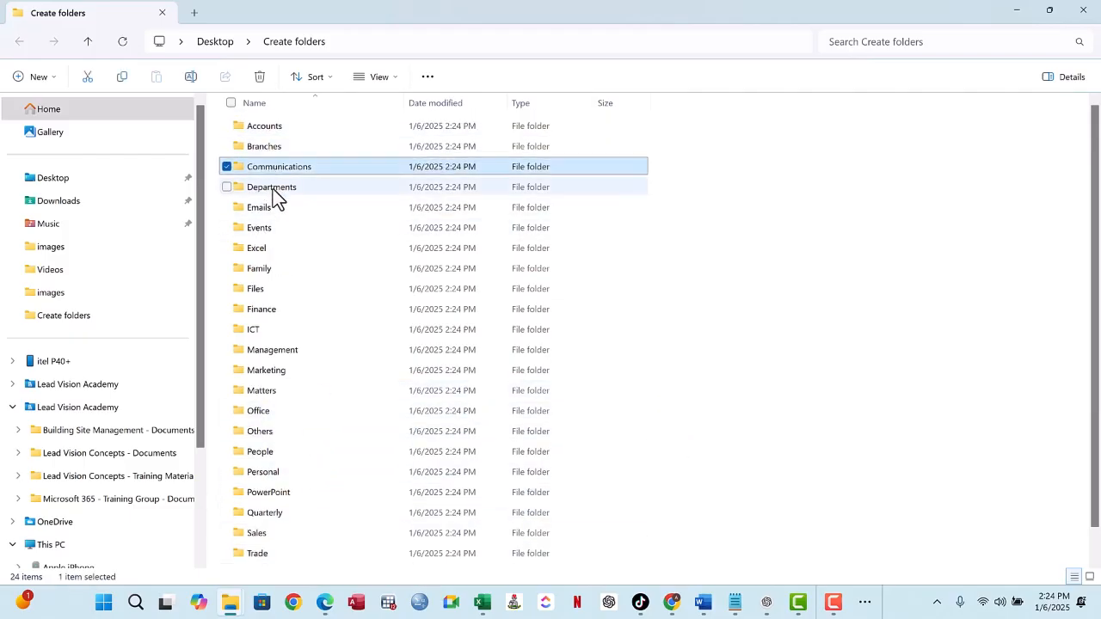
key(Down)
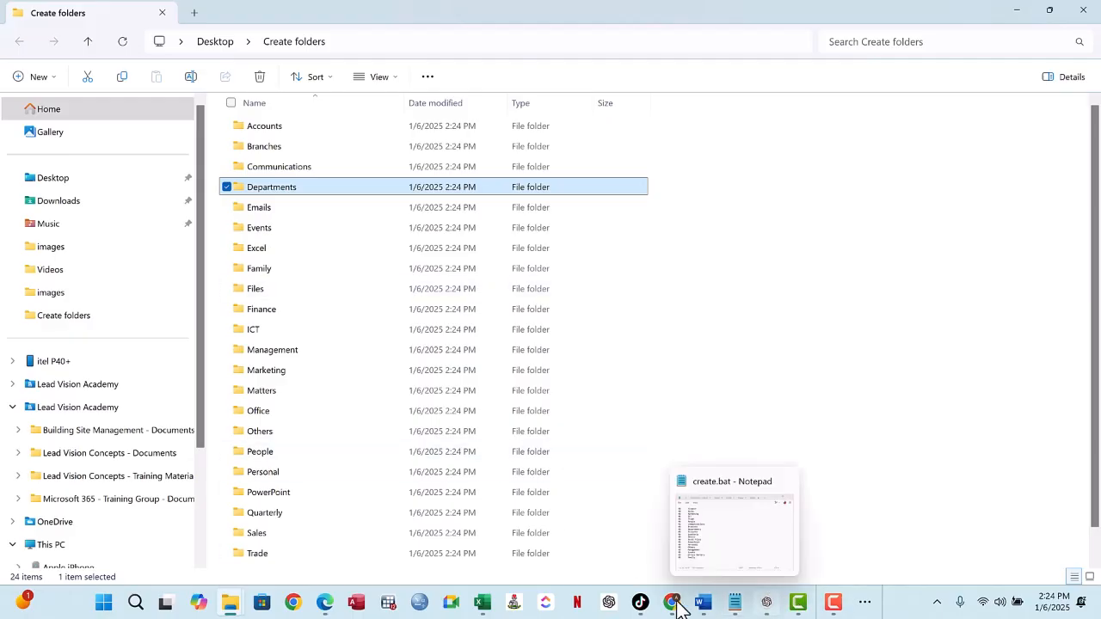
- Switch back to the FolderCreation workbook in Excel and review the Command and Folder Name list in C4:D24
mouse_move(483, 609)
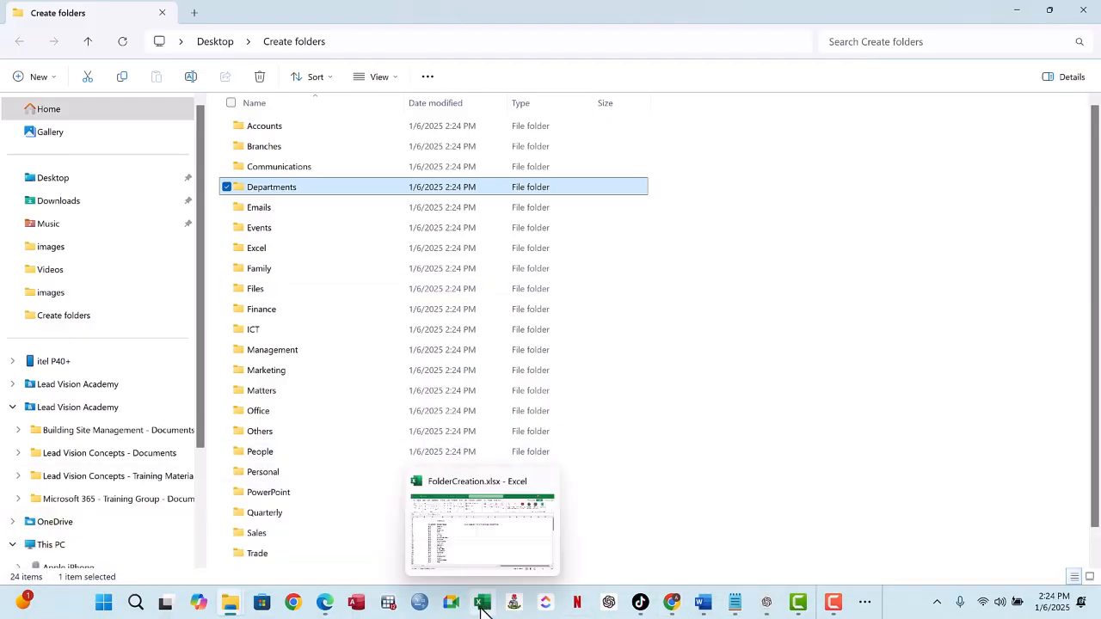
click(458, 542)
drag(155, 238, 245, 513)
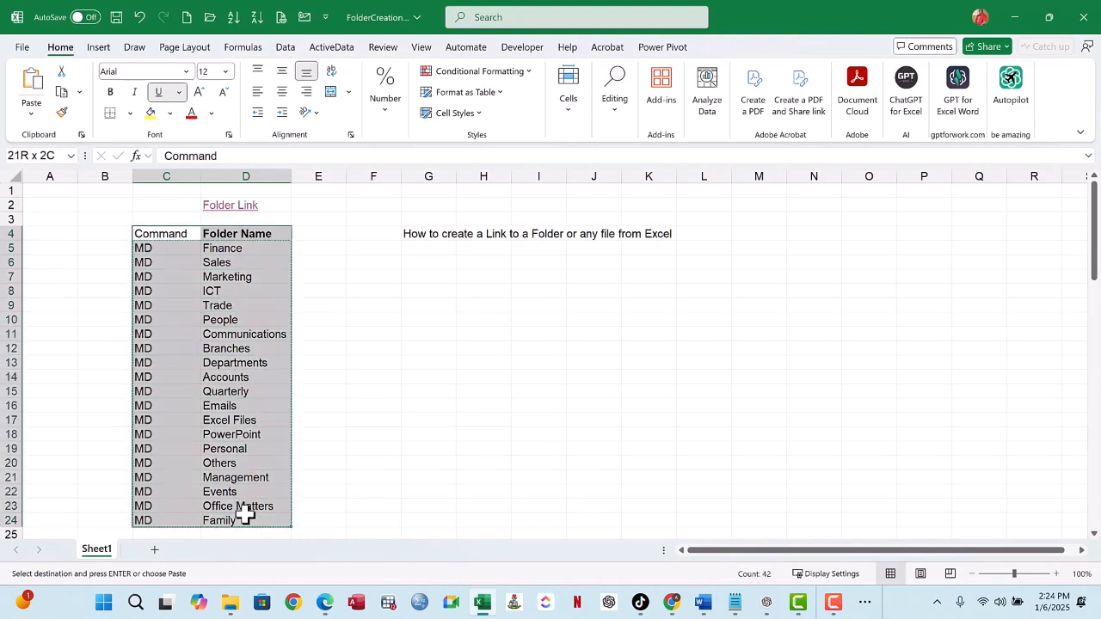
click(352, 304)
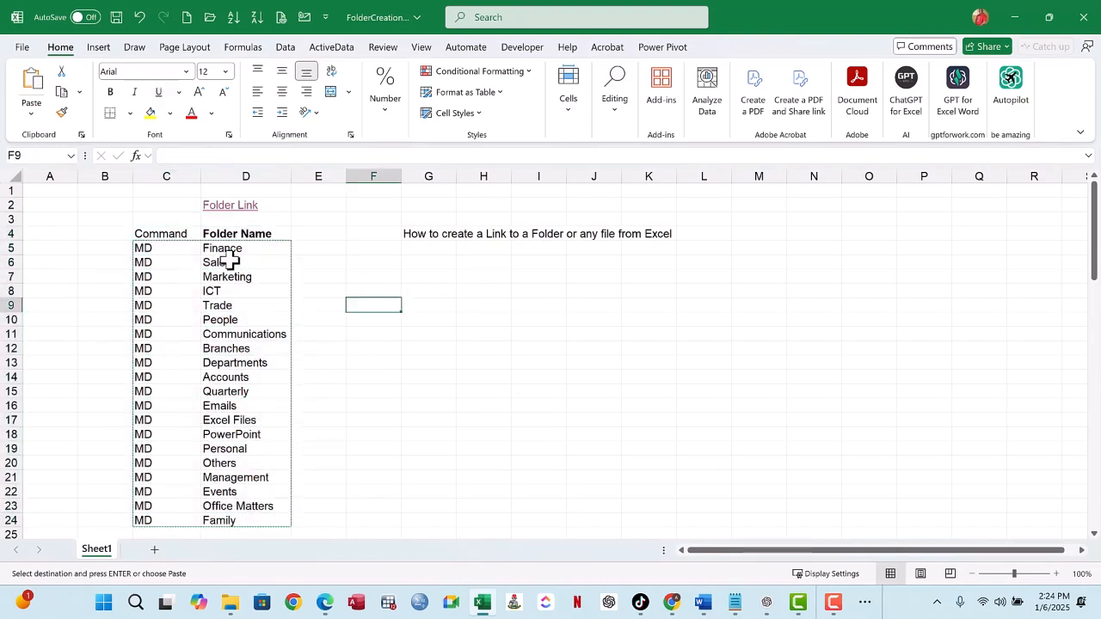
drag(238, 249, 252, 520)
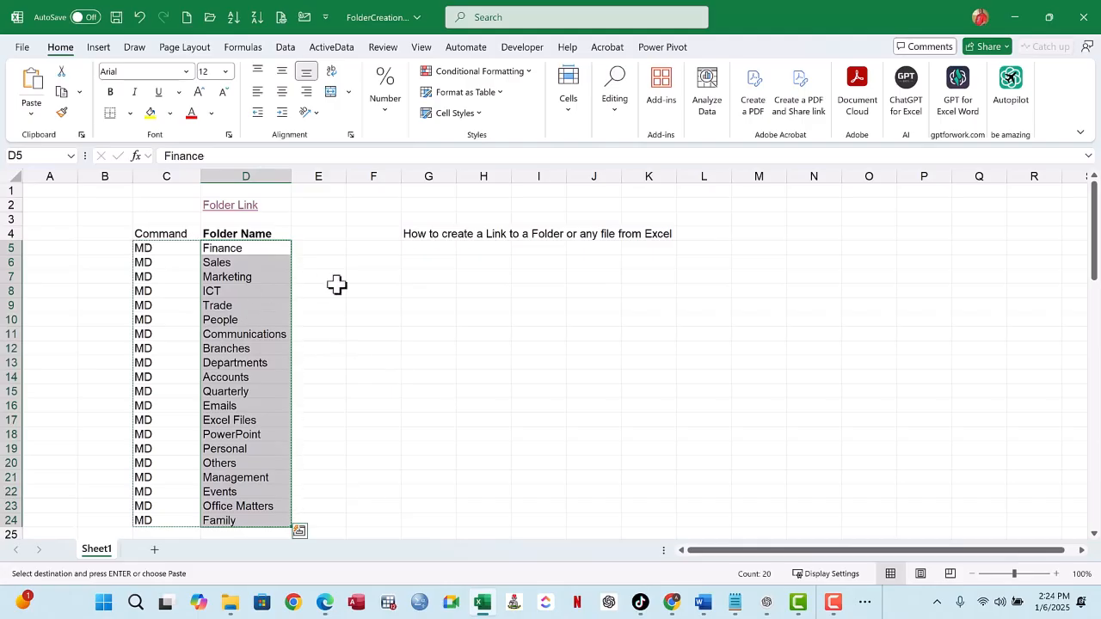
click(379, 265)
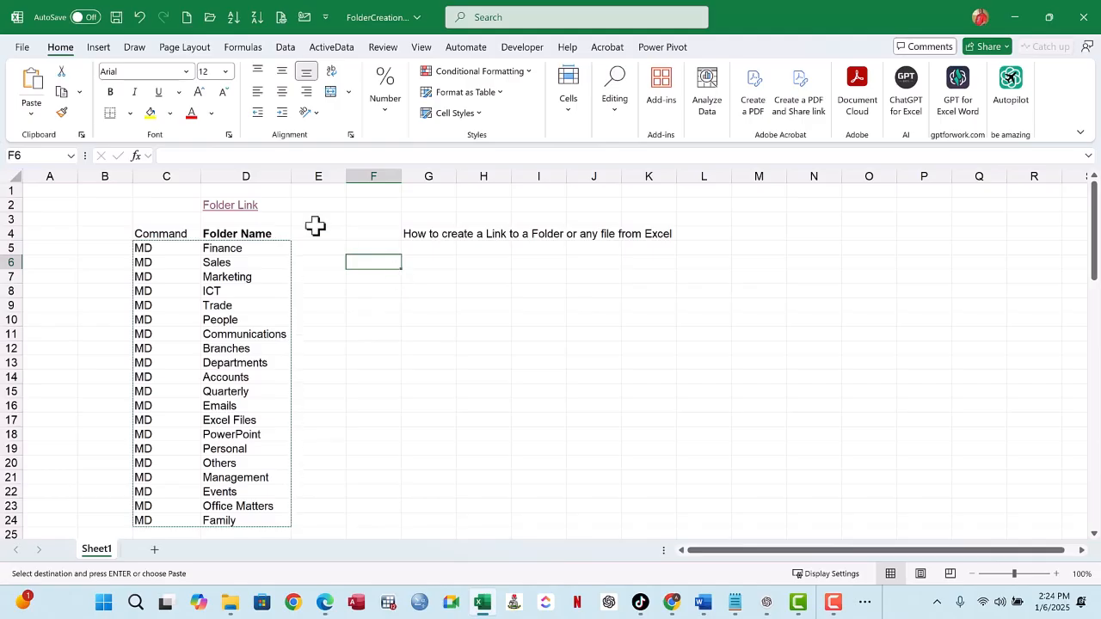
click(372, 231)
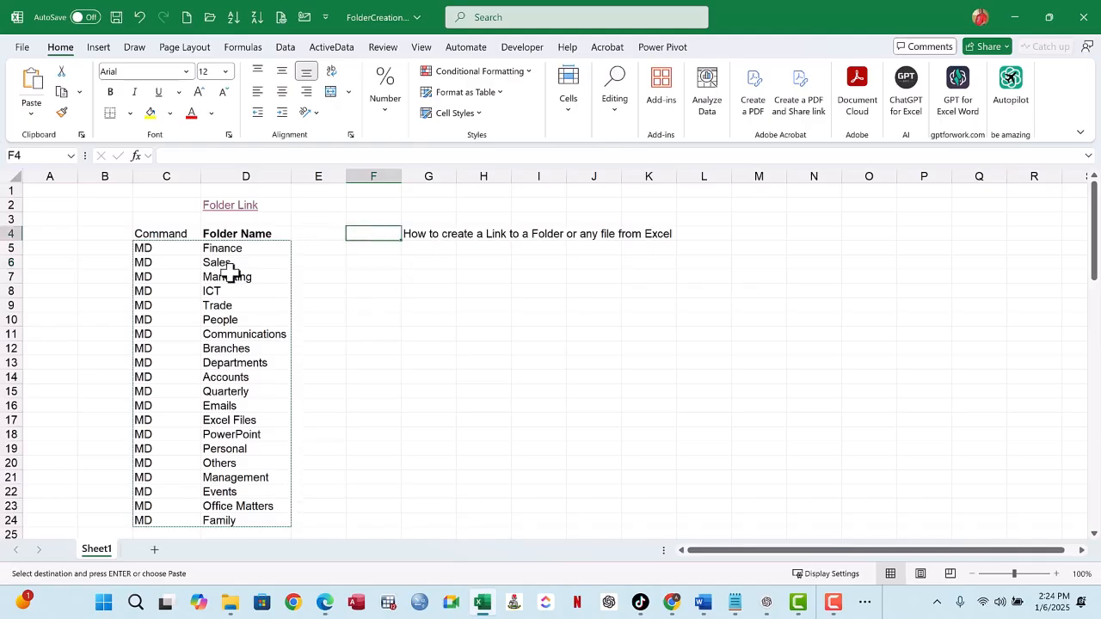
click(389, 263)
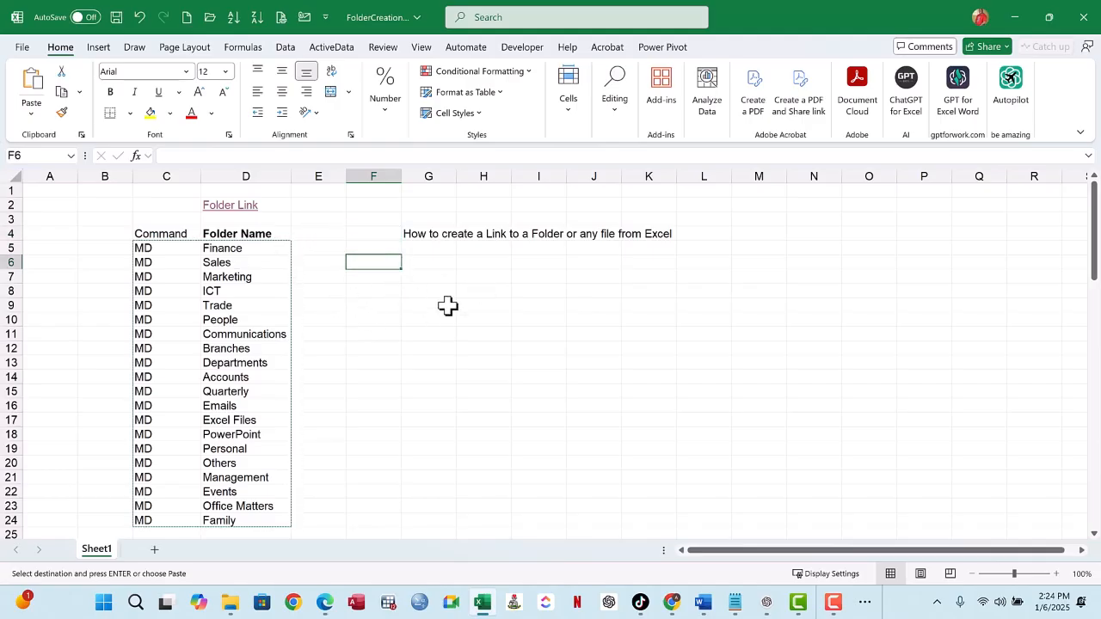